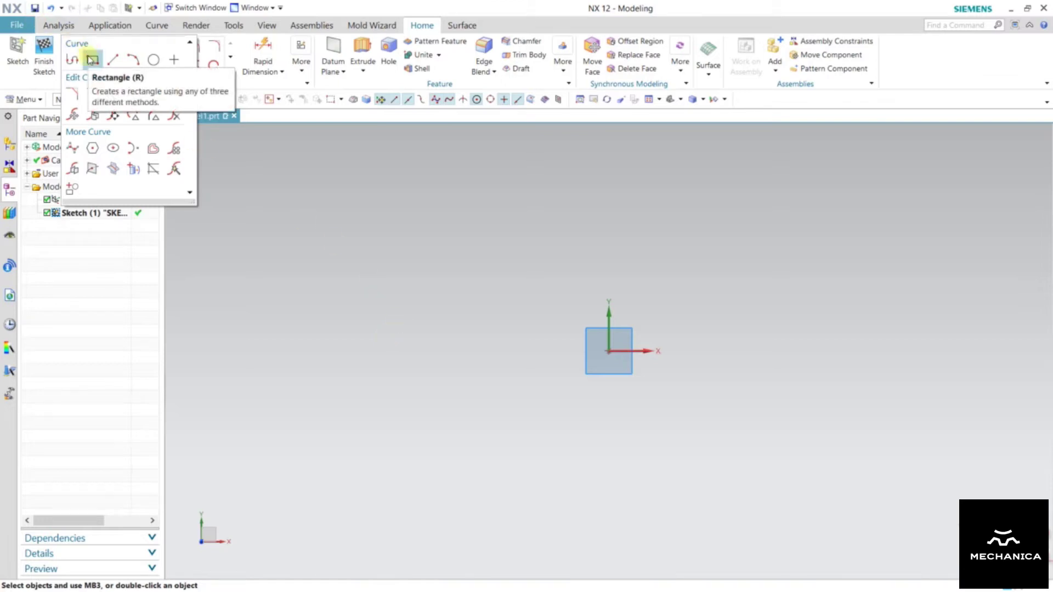
- Sketch a rectangle from its center at the sketch origin, about 194 mm wide and 126 mm high
left_click(90, 59)
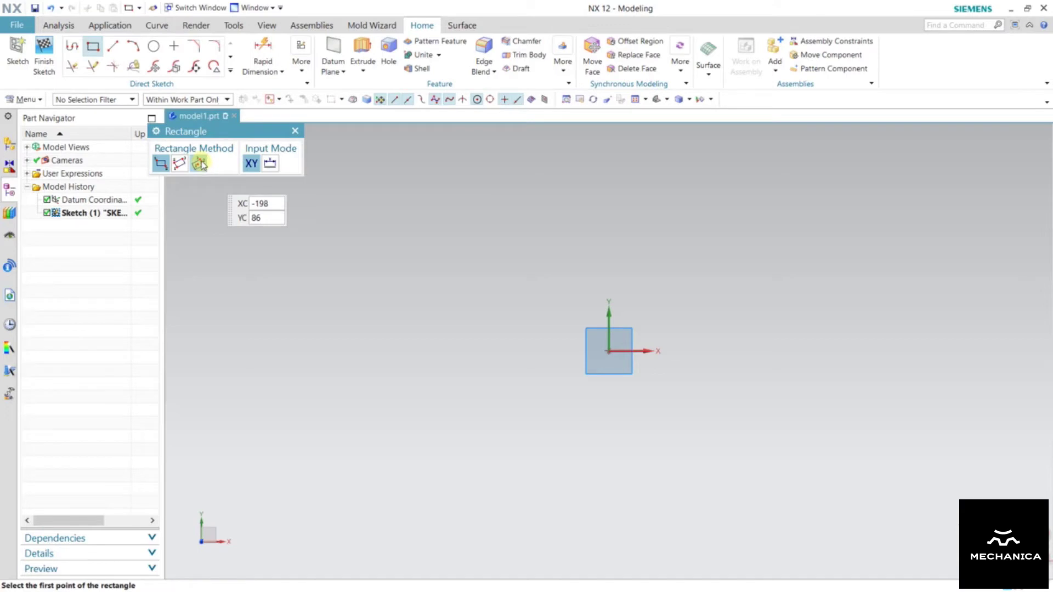
left_click(199, 164)
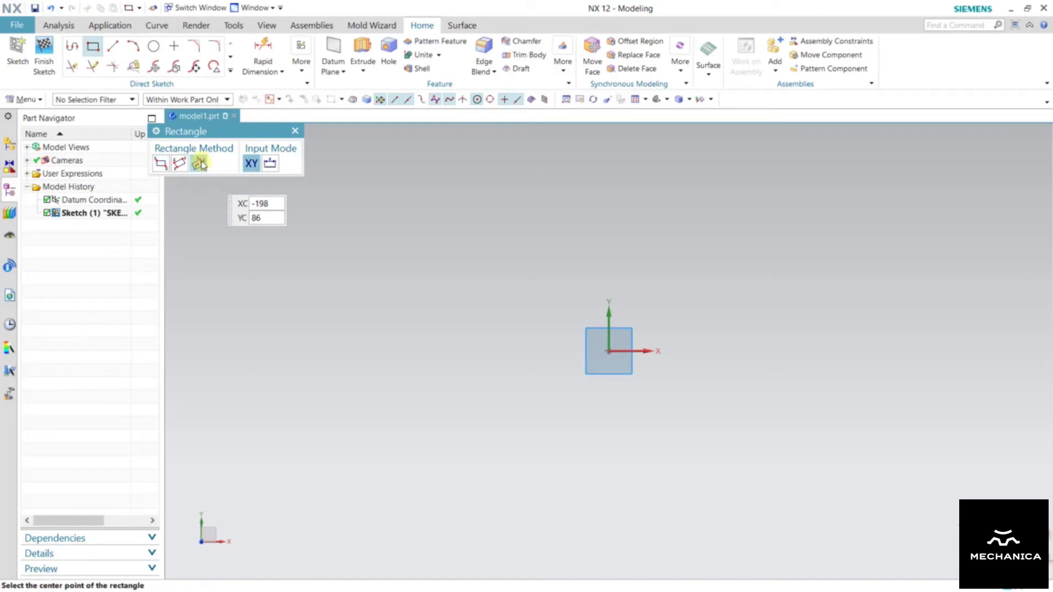
left_click(610, 350)
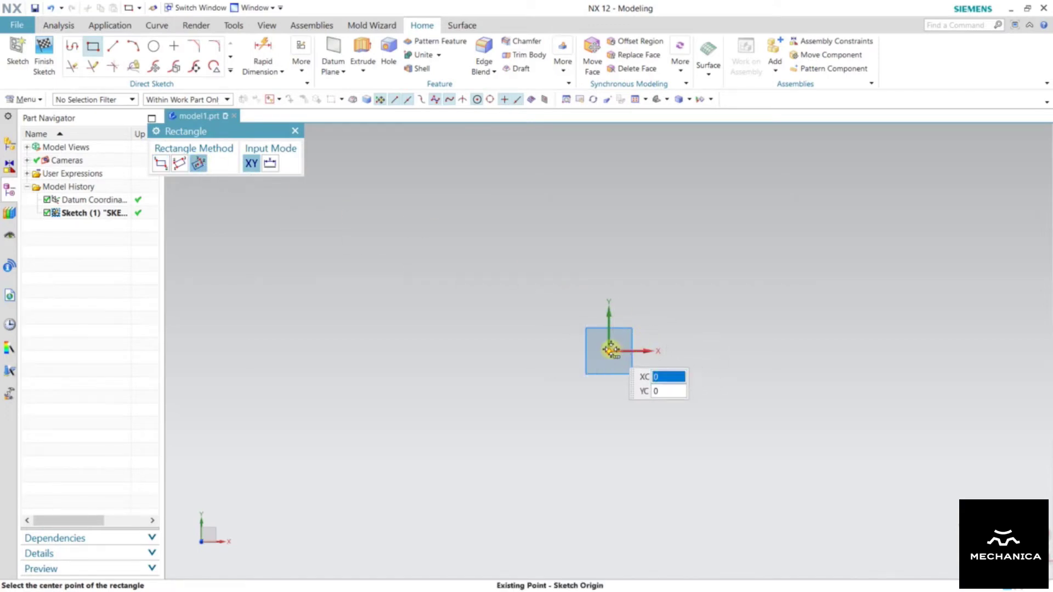
left_click(681, 359)
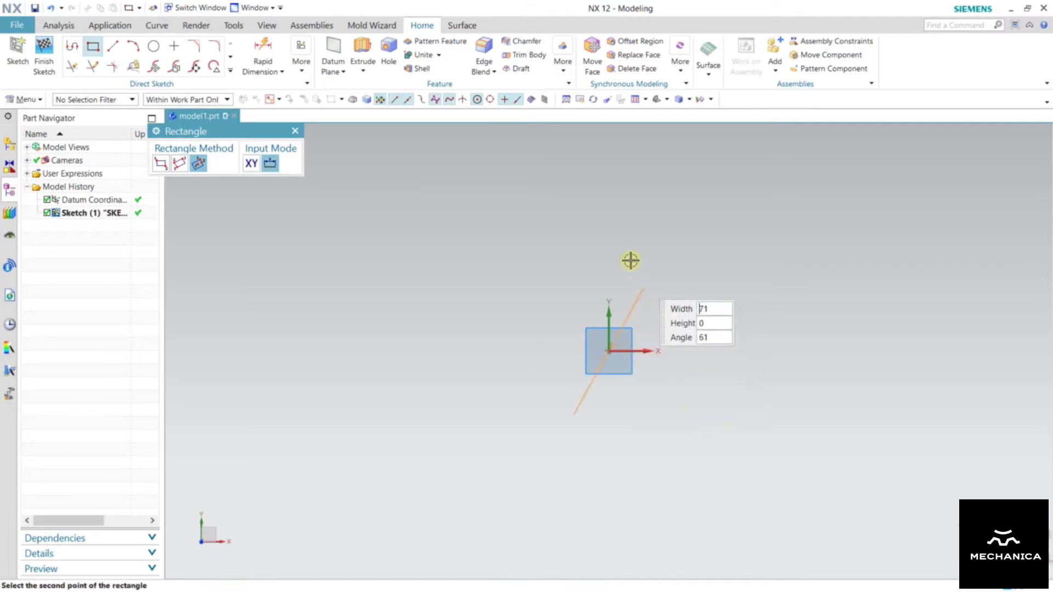
left_click(609, 224)
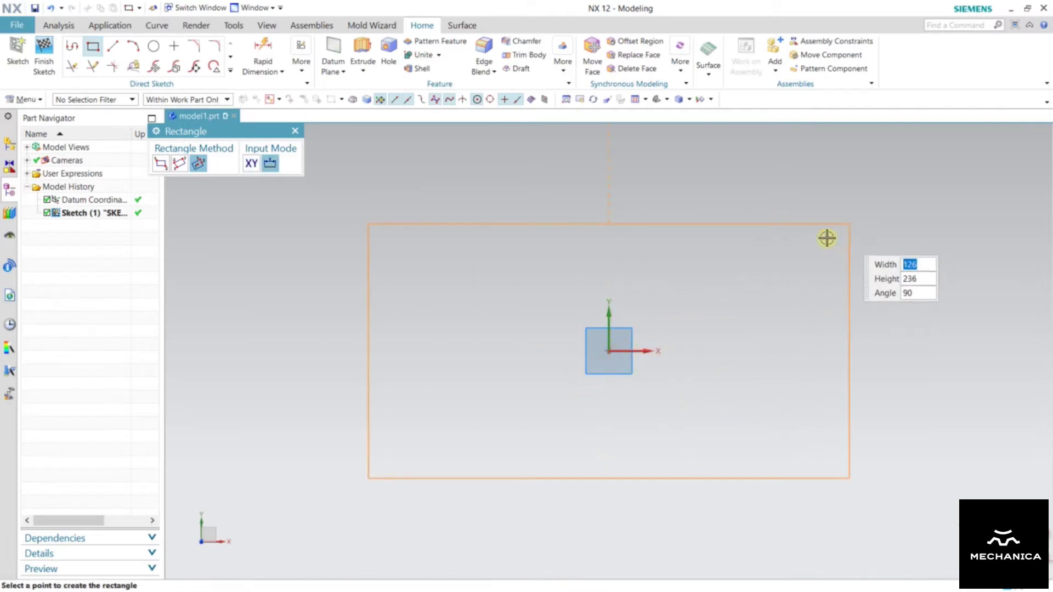
left_click(805, 237)
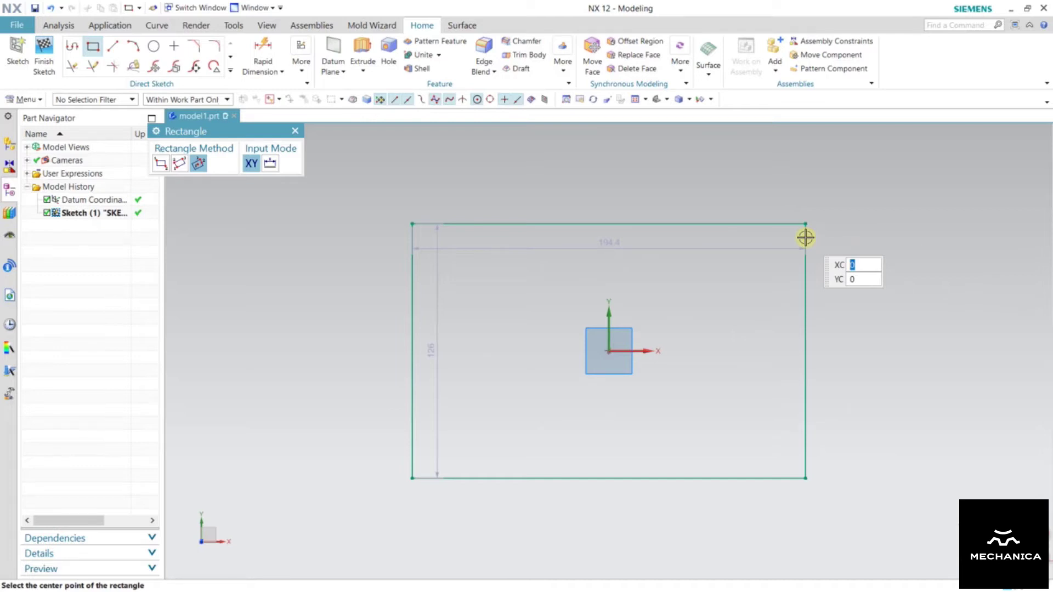
key("Escape")
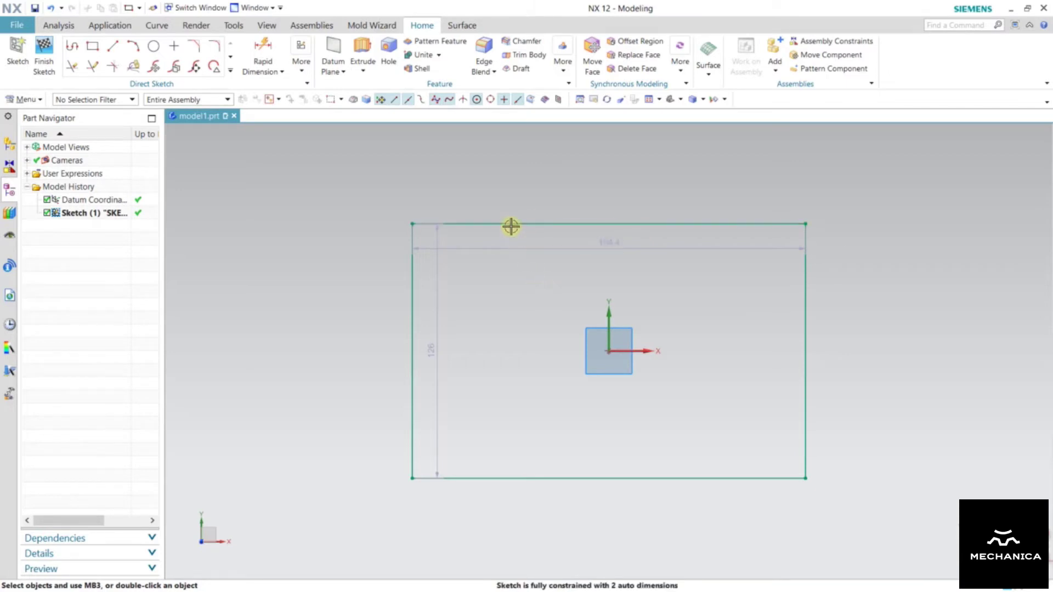
- Delete the rectangle's top and left edges, and undo both deletions
left_click(510, 224)
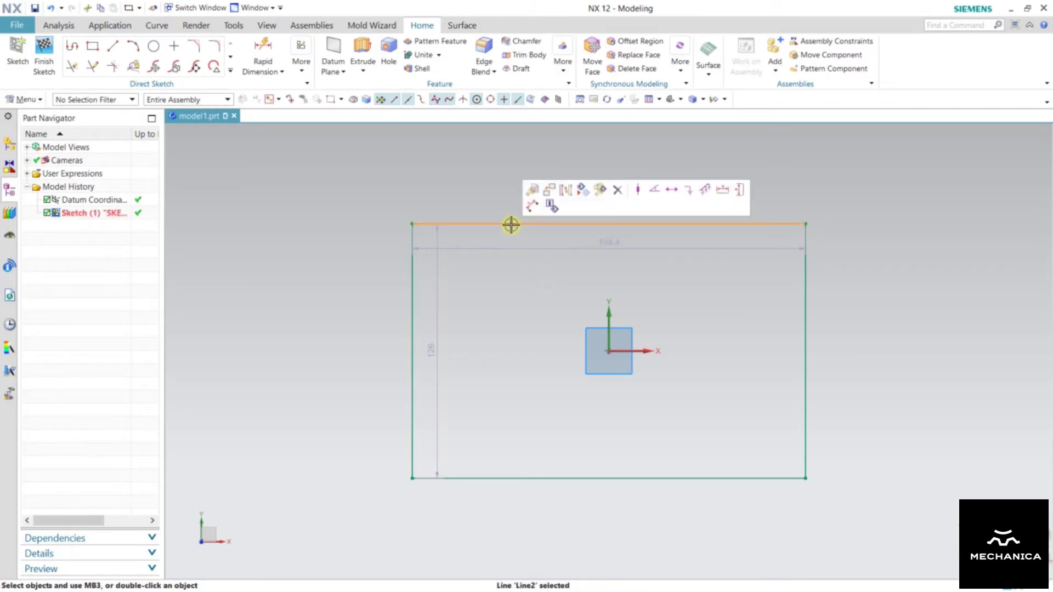
left_click(616, 190)
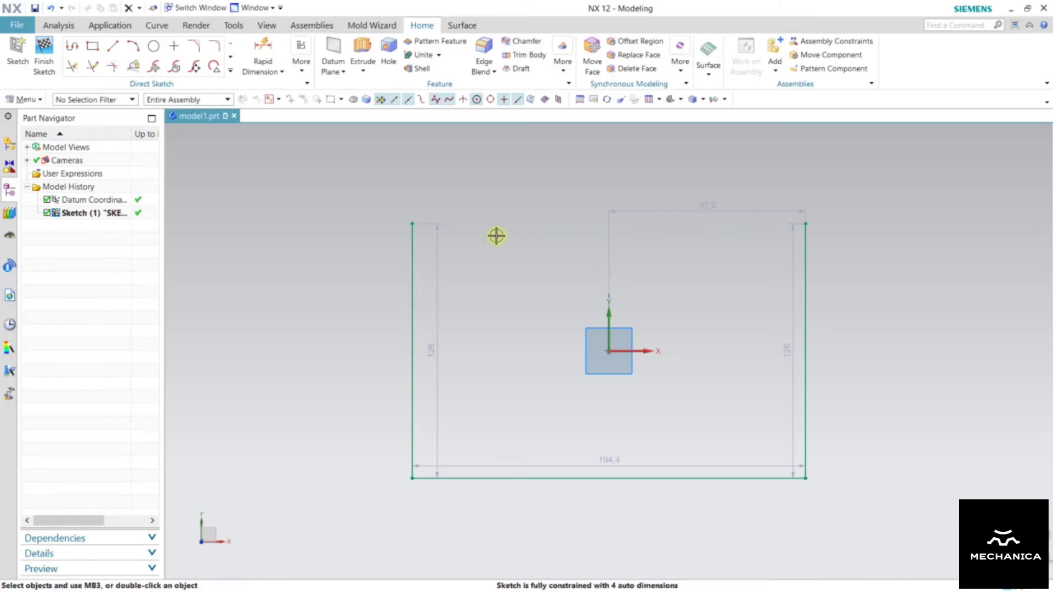
left_click(411, 274)
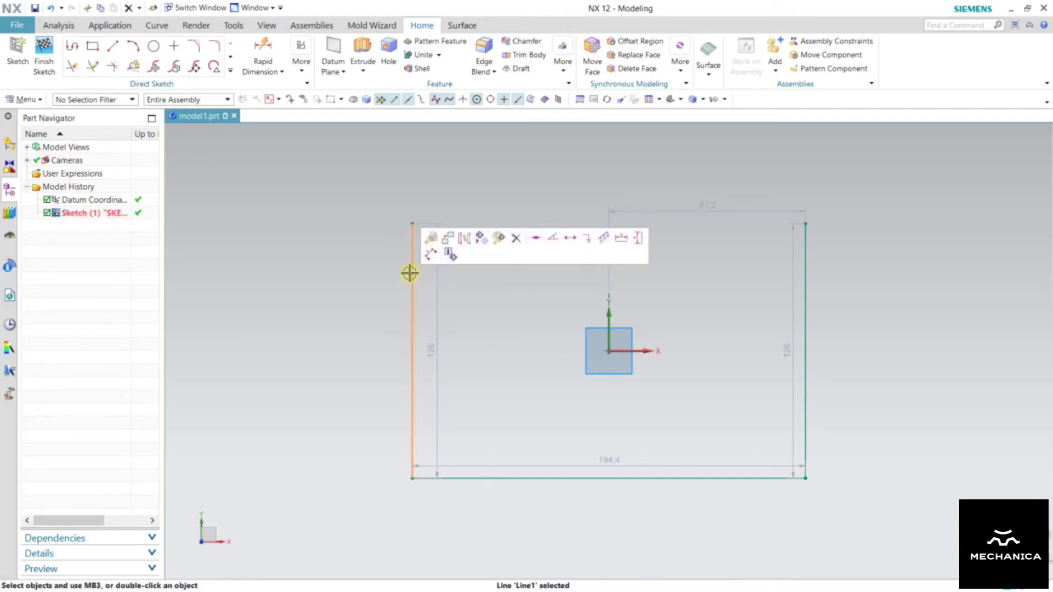
key("Delete")
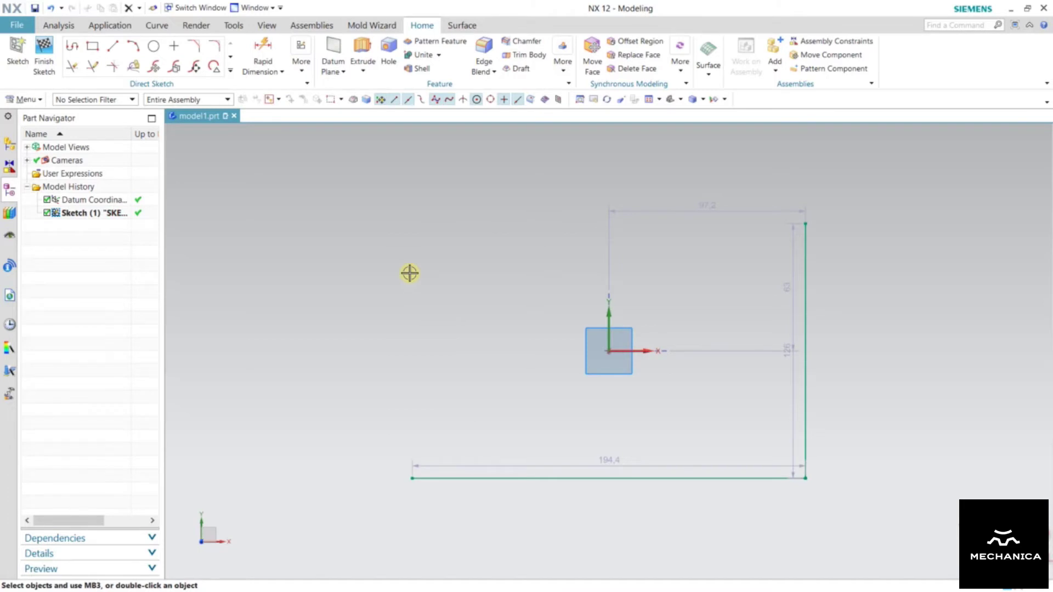
key("ctrl+z")
key("ctrl+z")
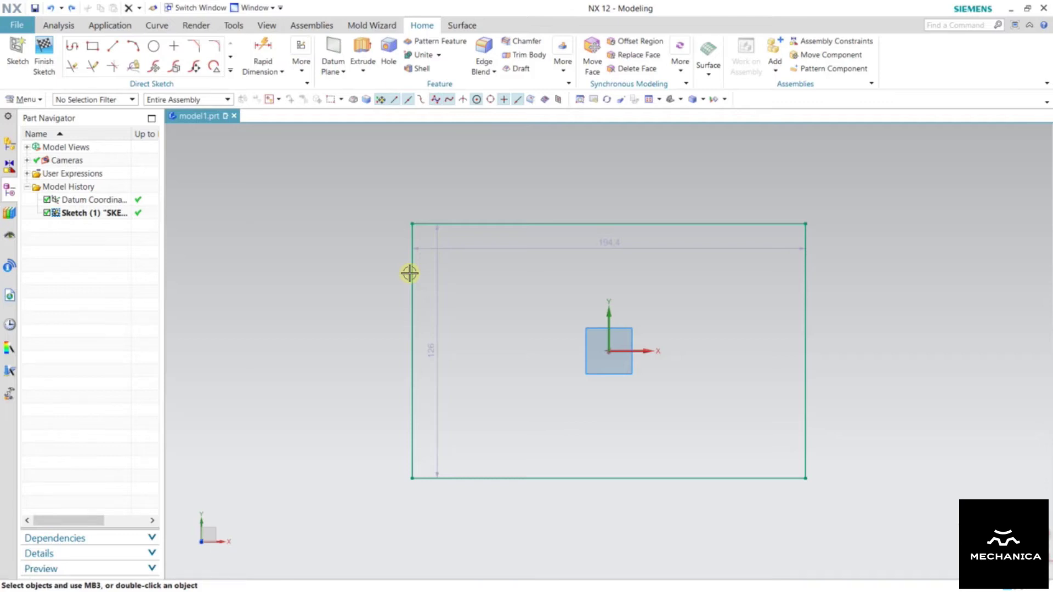
- Remove the rectangle's top, left and bottom edges one at a time with Quick Trim
left_click(230, 69)
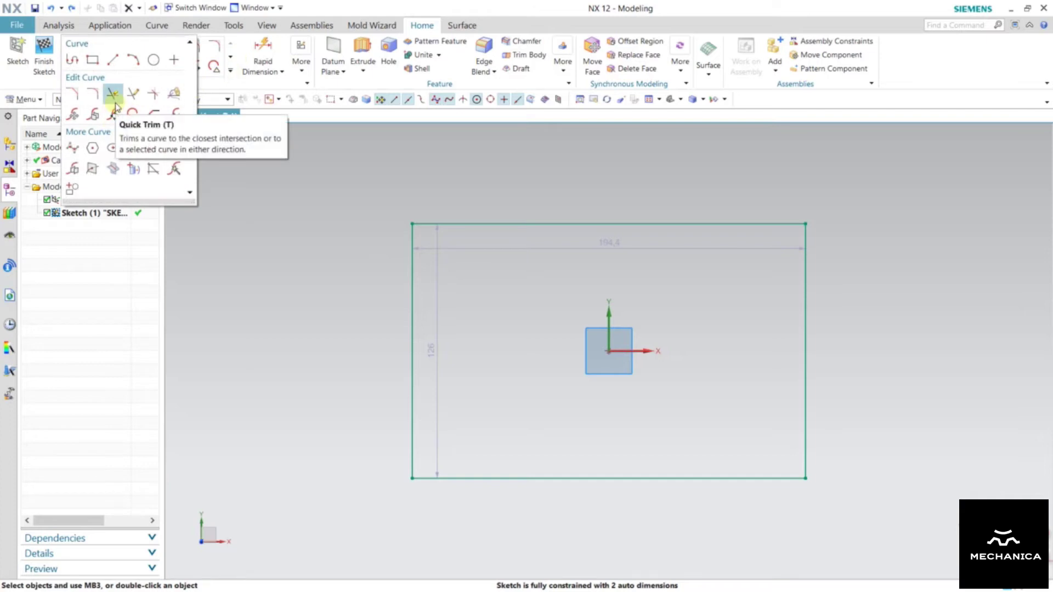
left_click(113, 100)
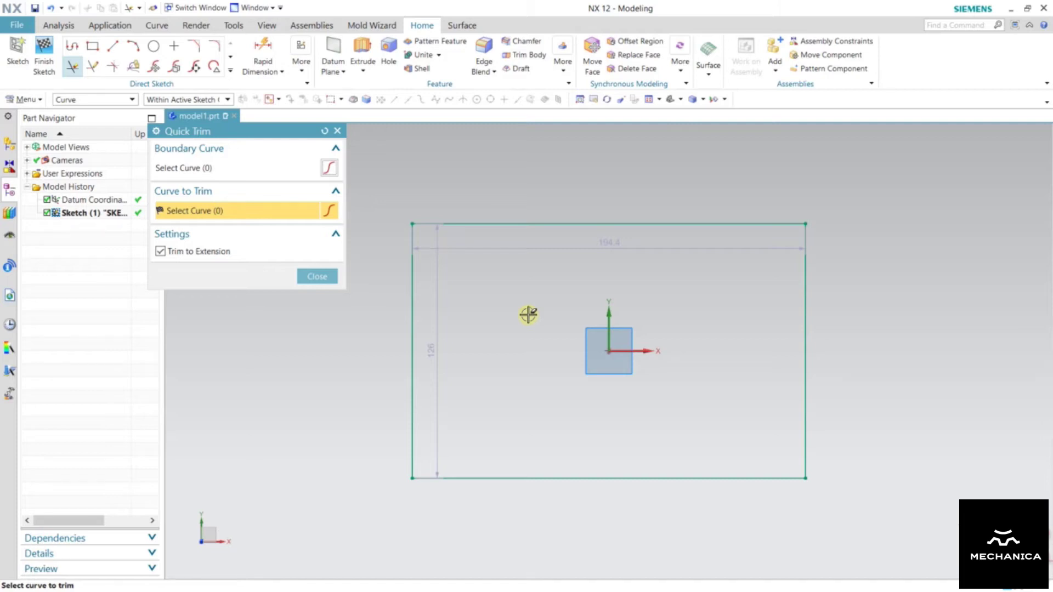
left_click(525, 222)
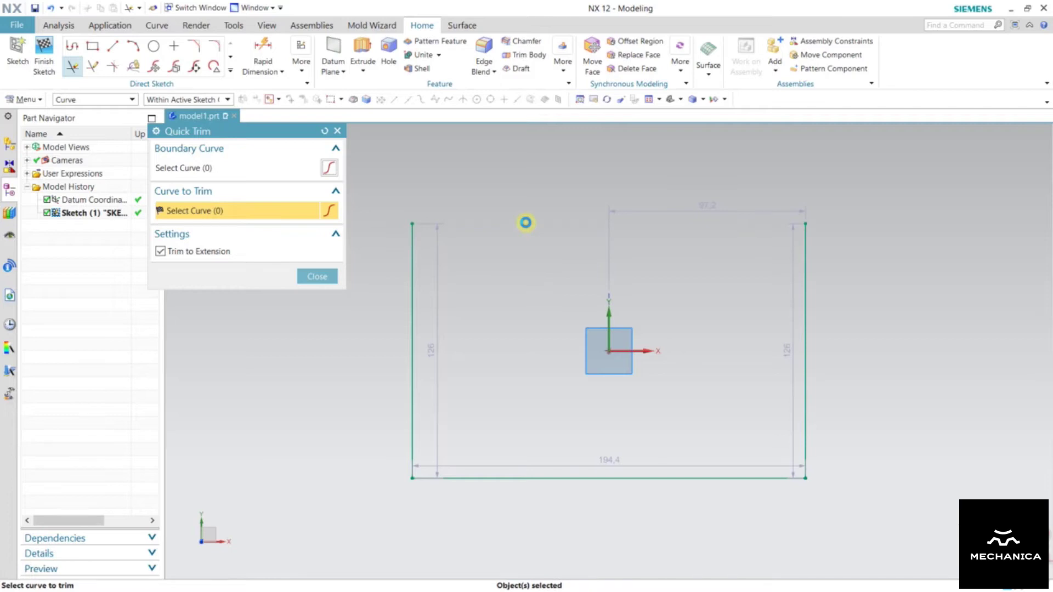
left_click(411, 274)
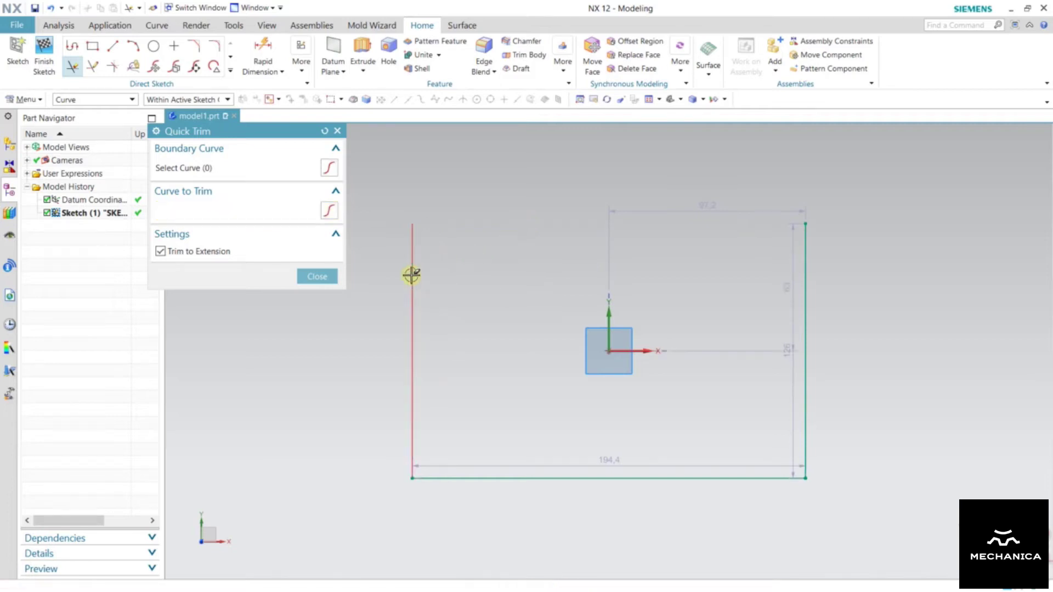
left_click(540, 479)
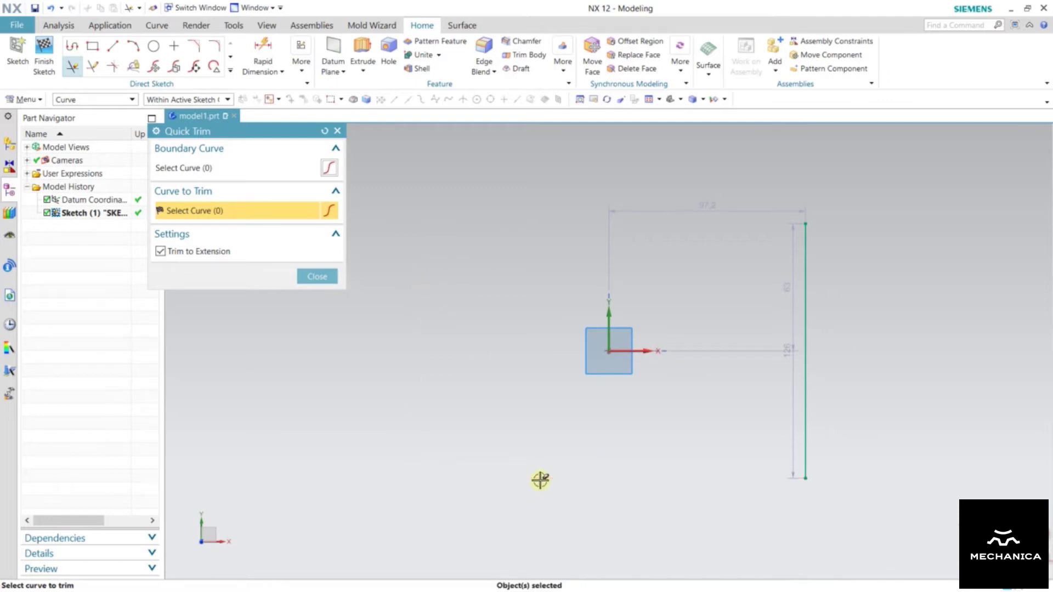
left_click(318, 276)
- Undo the three edge trims on the rectangle
key("ctrl+z")
key("ctrl+z")
key("ctrl+z")
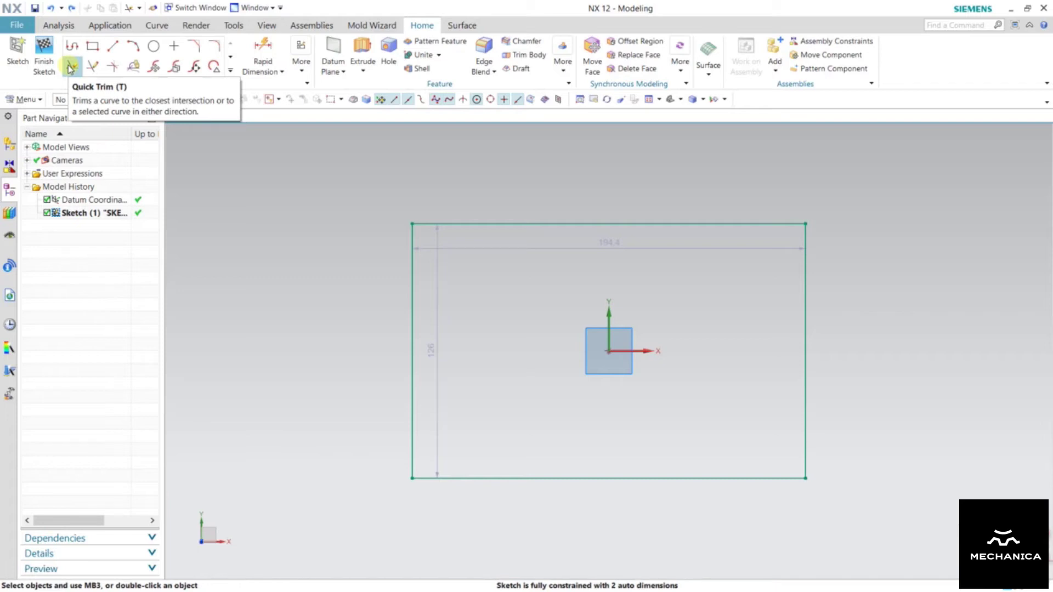
- Remove all four rectangle edges with a single freehand Quick Trim stroke crossing them
left_click(71, 67)
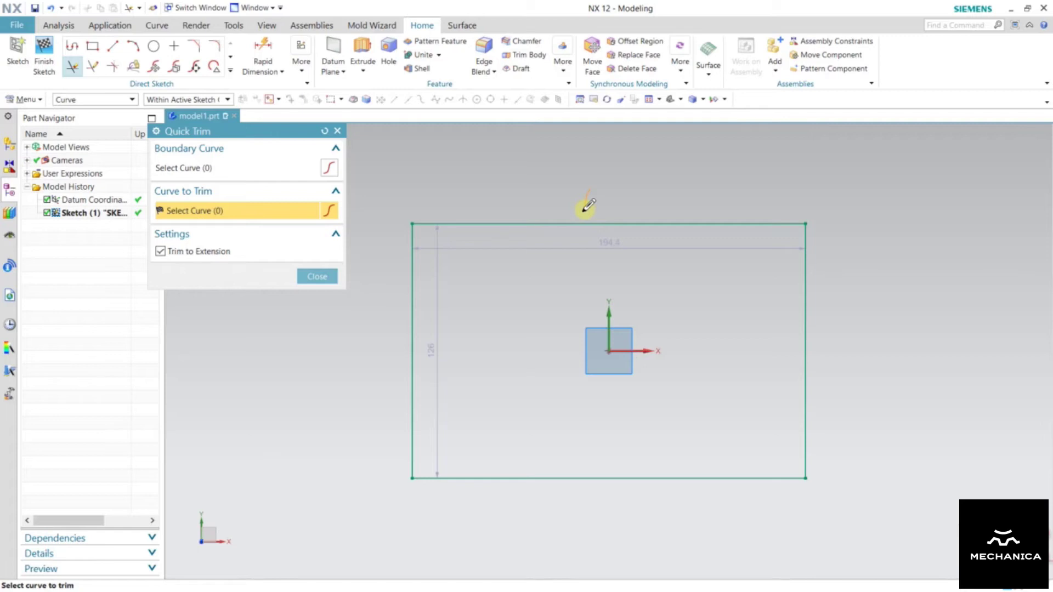
mouse_move(588, 206)
left_mouse_down()
mouse_move(540, 258)
mouse_move(380, 345)
mouse_move(355, 372)
mouse_move(412, 419)
mouse_move(503, 453)
mouse_move(545, 490)
mouse_move(631, 484)
mouse_move(737, 389)
mouse_move(928, 333)
left_mouse_up()
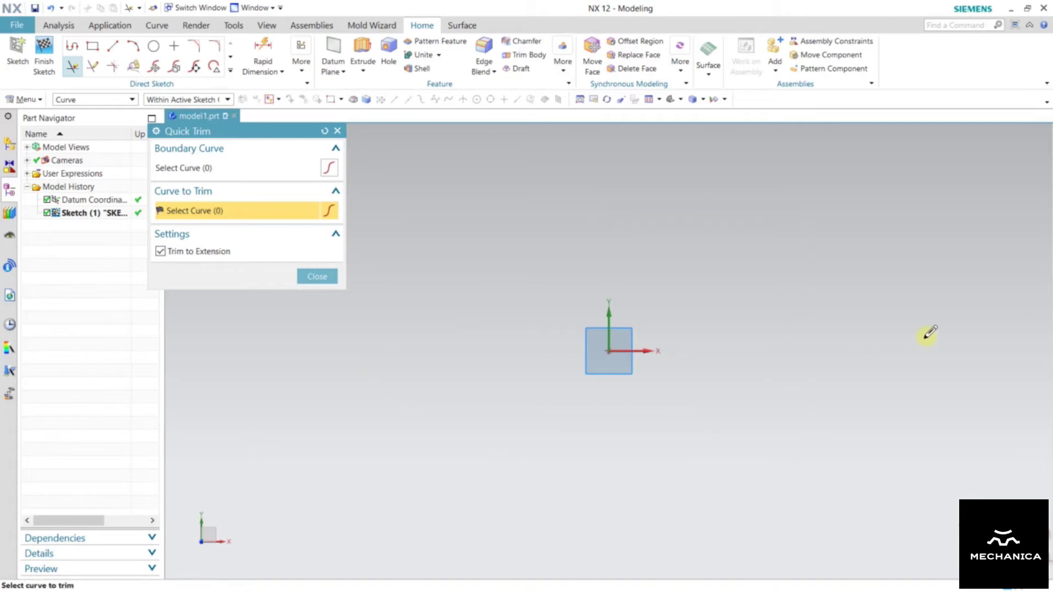
left_click(321, 278)
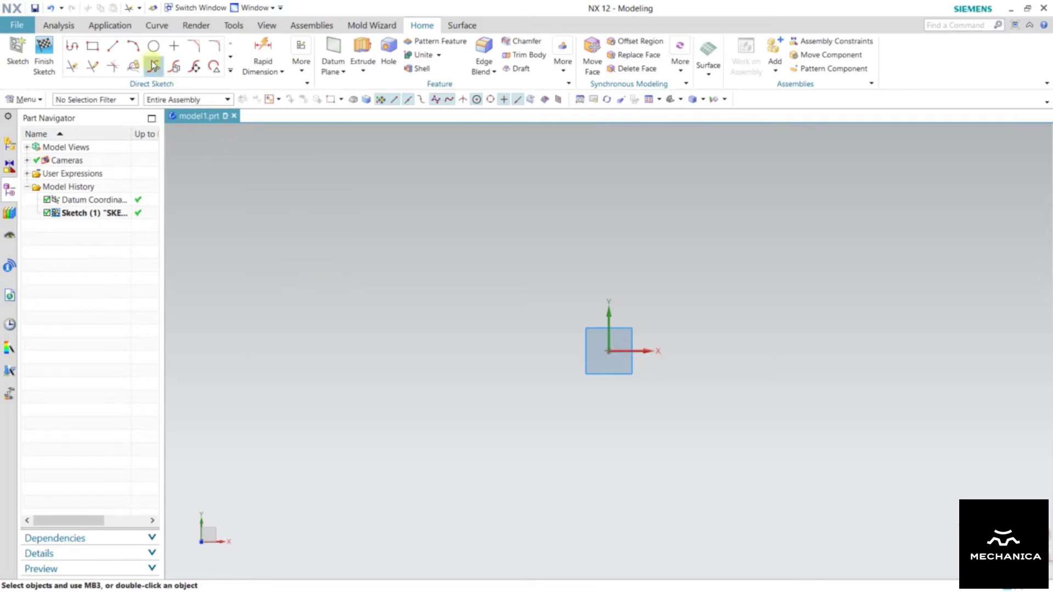
- Sketch a three-point arc left of the origin, rising from about 65 mm below it to about 86 mm above it
left_click(134, 48)
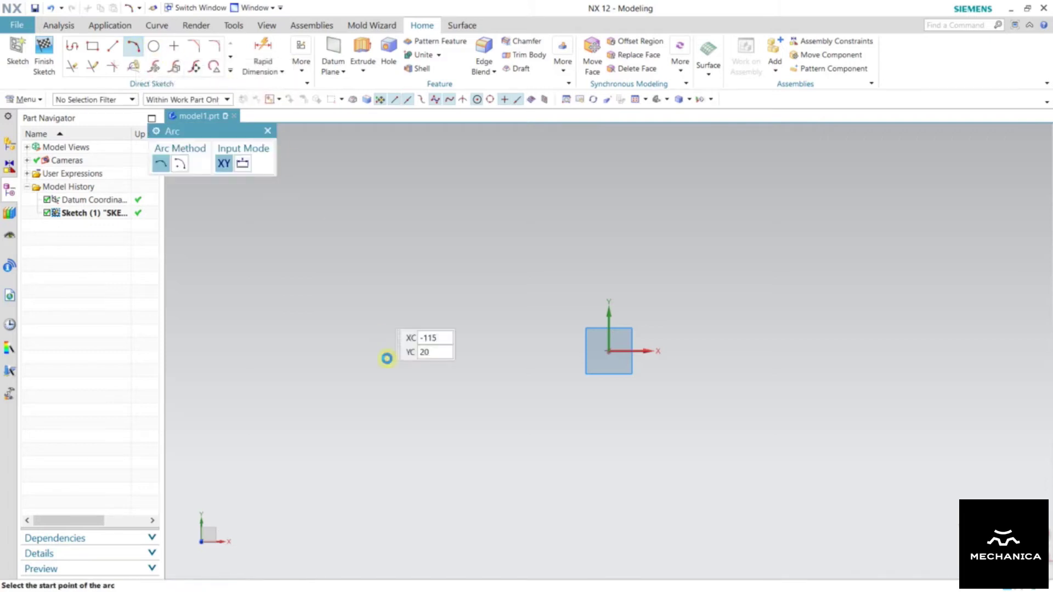
left_click(336, 482)
left_click(601, 177)
left_click(503, 251)
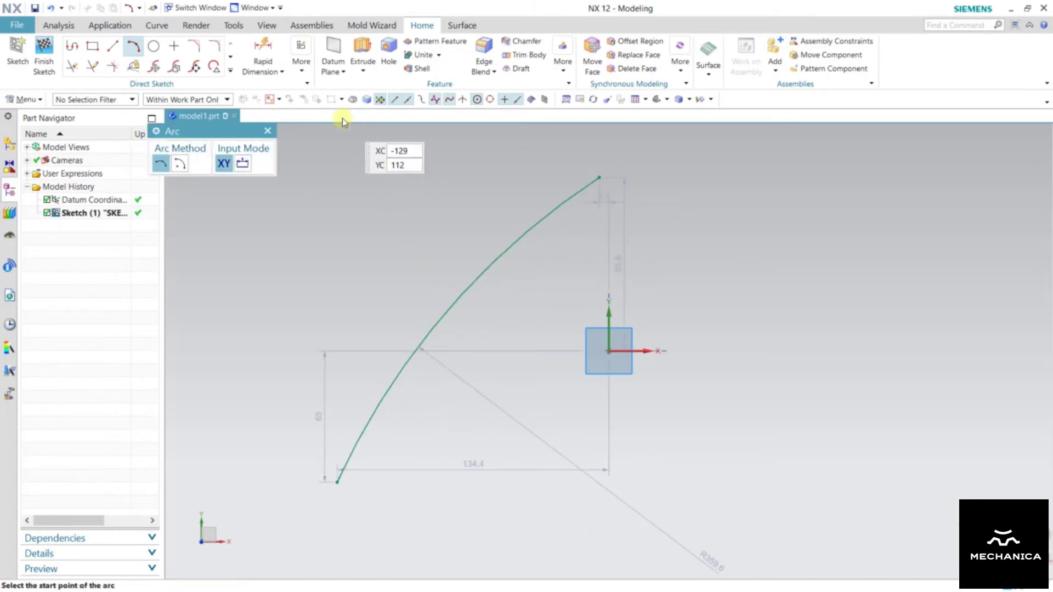
- Turn off the display of sketch auto dimensions and sketch a second, similarly rising arc crossing the X axis right of the origin
left_click(305, 75)
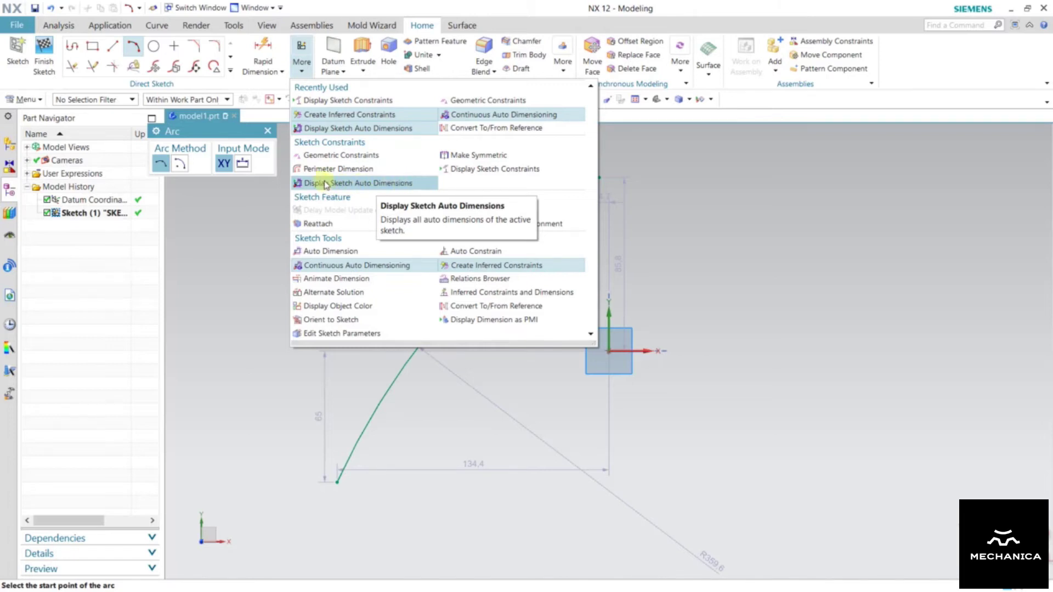
left_click(376, 183)
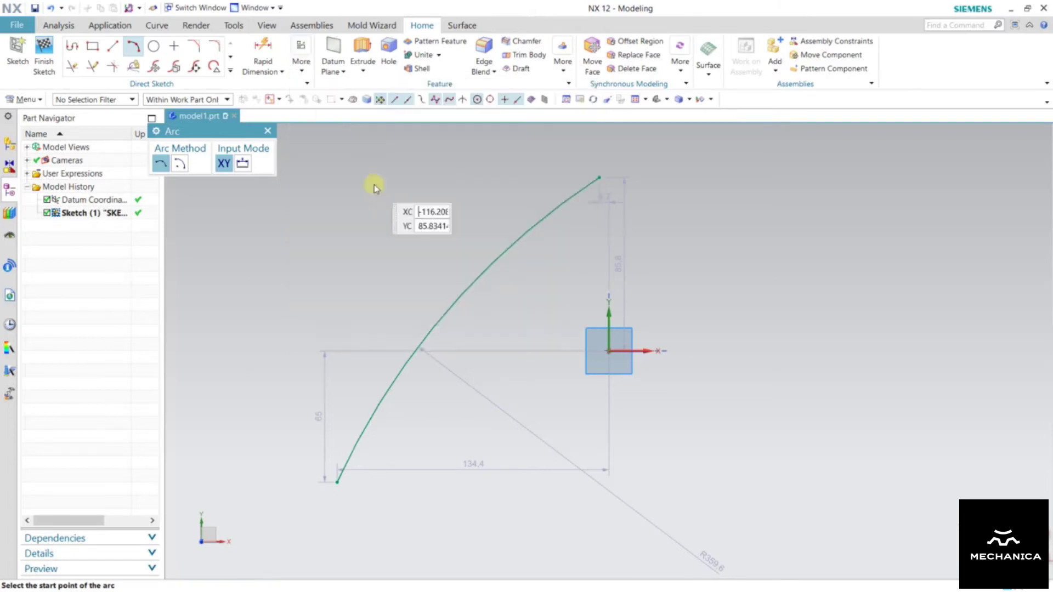
left_click(544, 525)
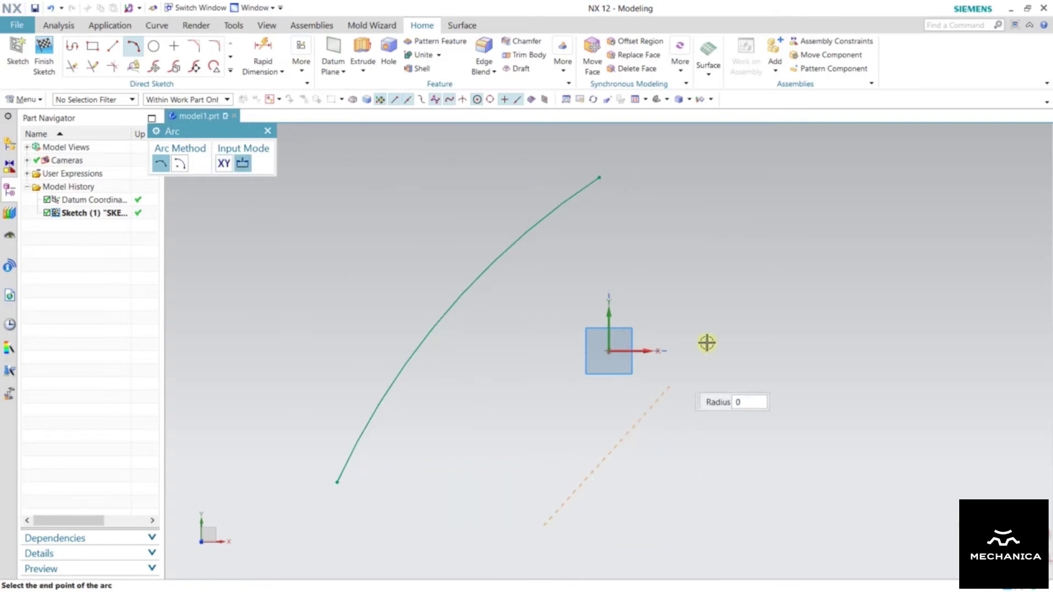
left_click(813, 213)
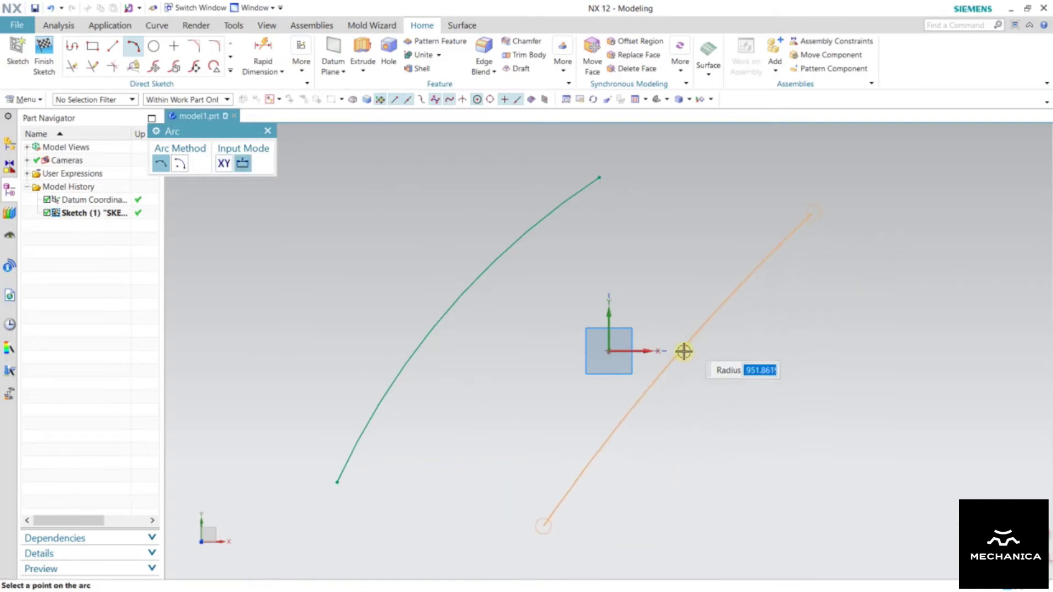
left_click(640, 383)
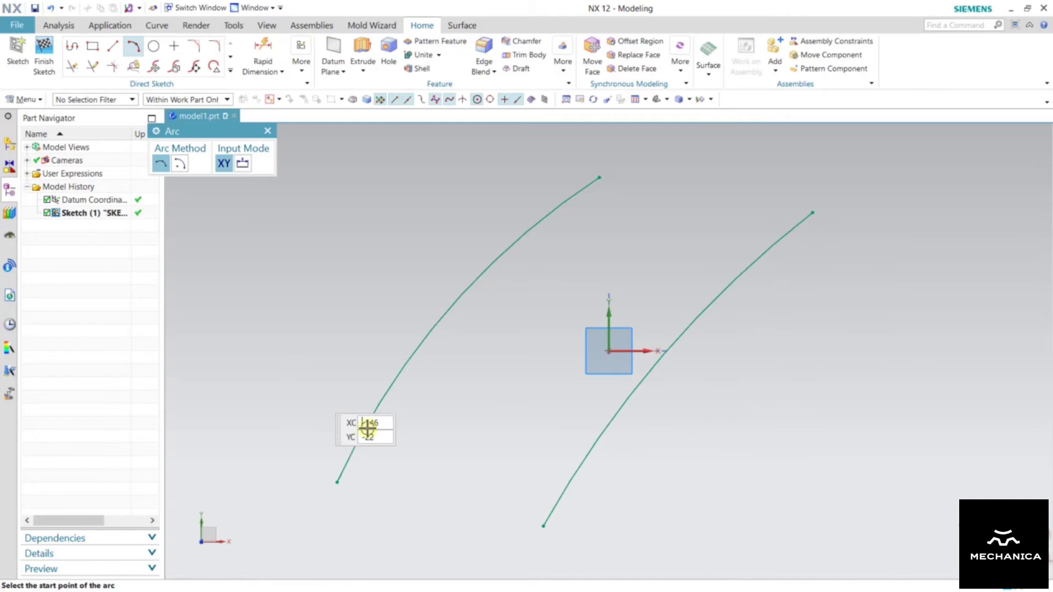
- Sketch three shallow three-point arcs, one above another, each sloping down to the right and crossing both rising arcs
left_click(256, 397)
left_click(725, 482)
left_click(554, 436)
left_click(336, 247)
left_click(812, 378)
left_click(641, 332)
left_click(448, 179)
left_click(913, 299)
left_click(670, 232)
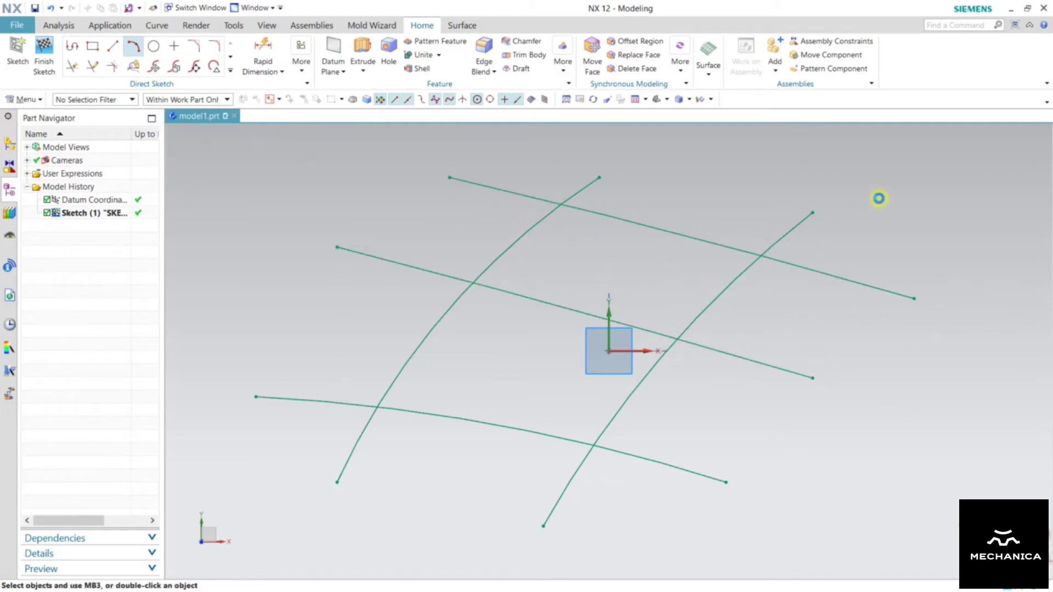
key("Escape")
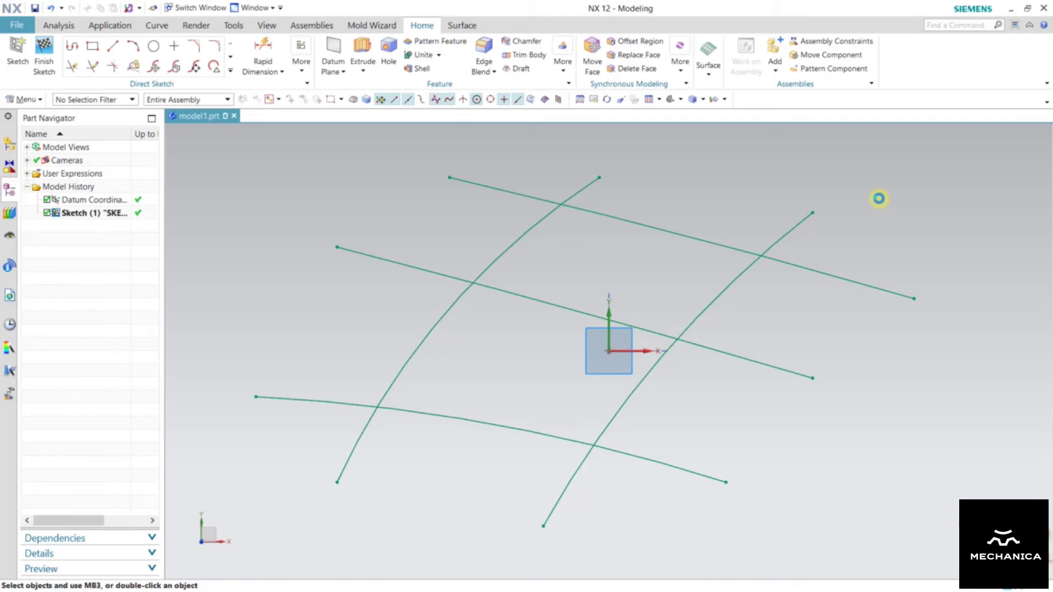
- Quick Trim the middle spans of the three sloping arcs, using the two rising arcs as boundary curves
left_click(72, 68)
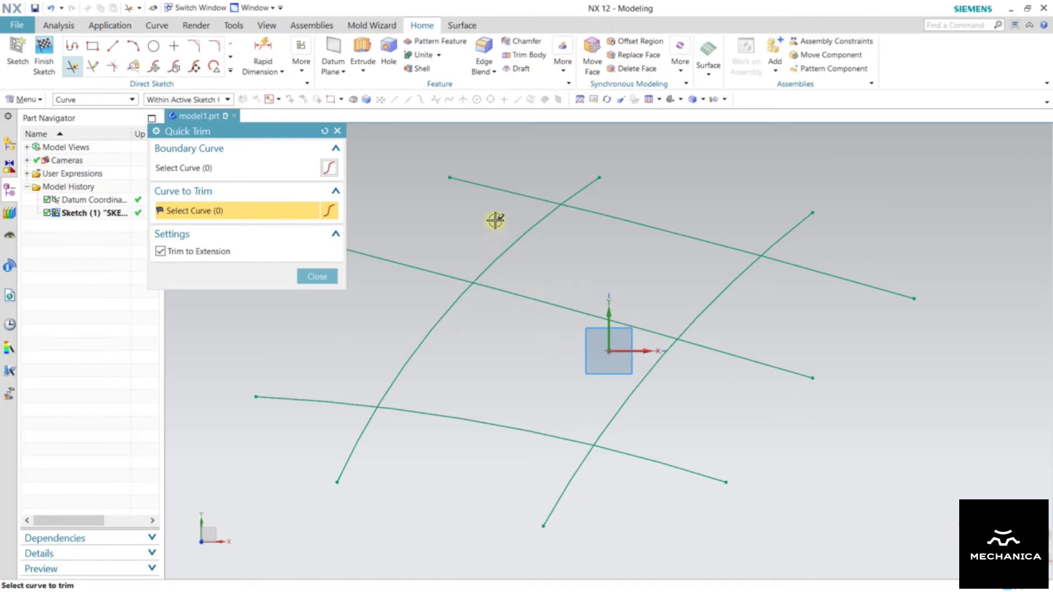
left_click(246, 173)
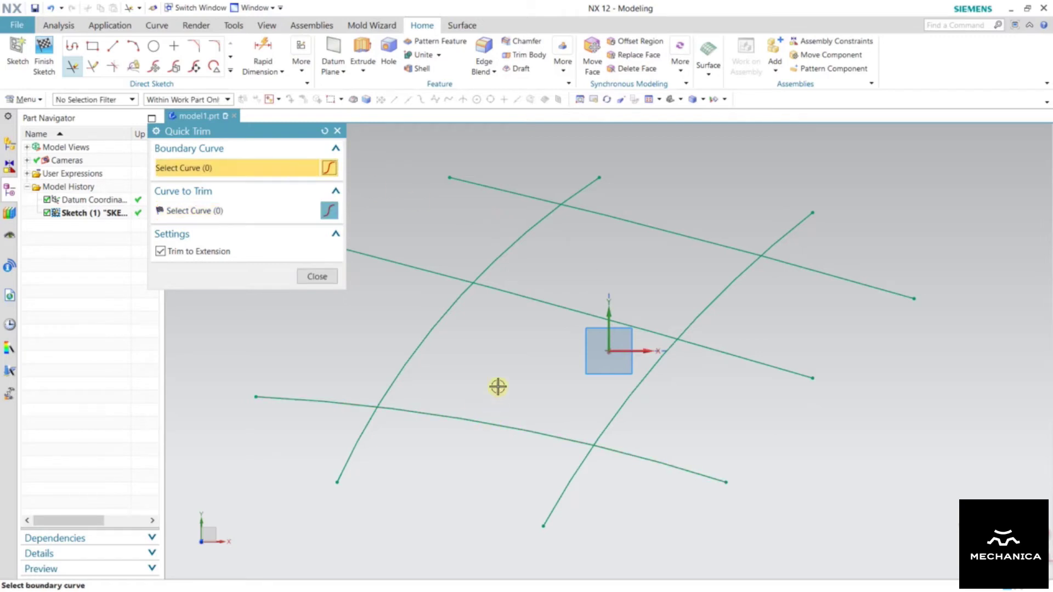
left_click(430, 329)
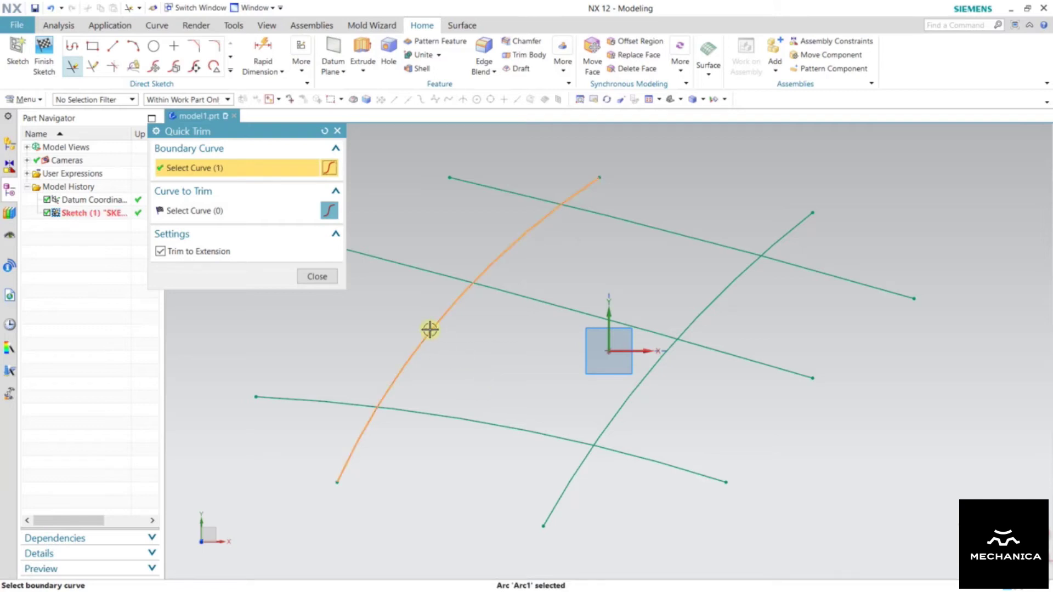
left_click(699, 309)
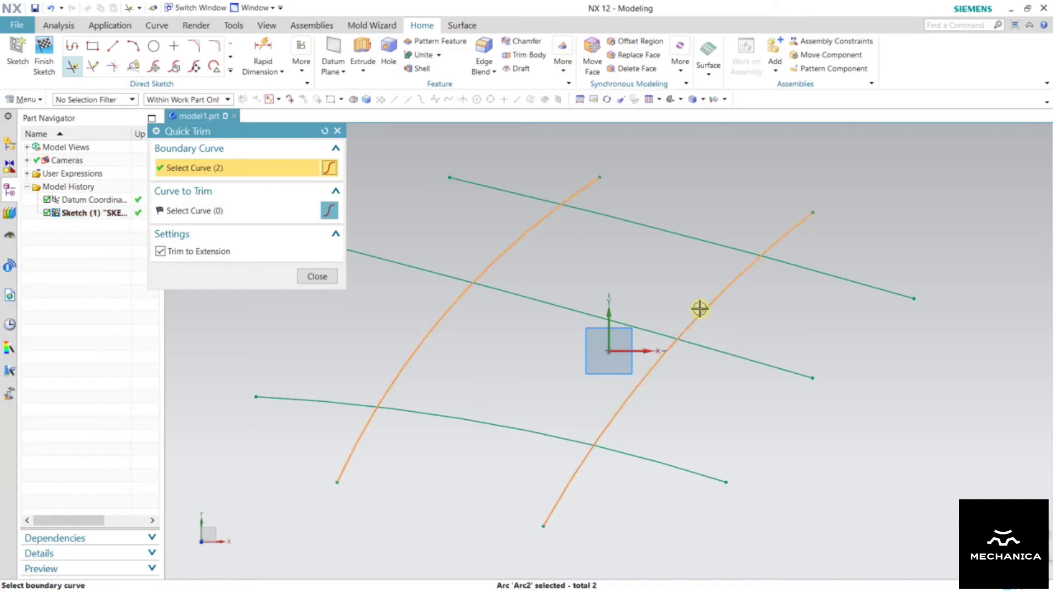
left_click(248, 214)
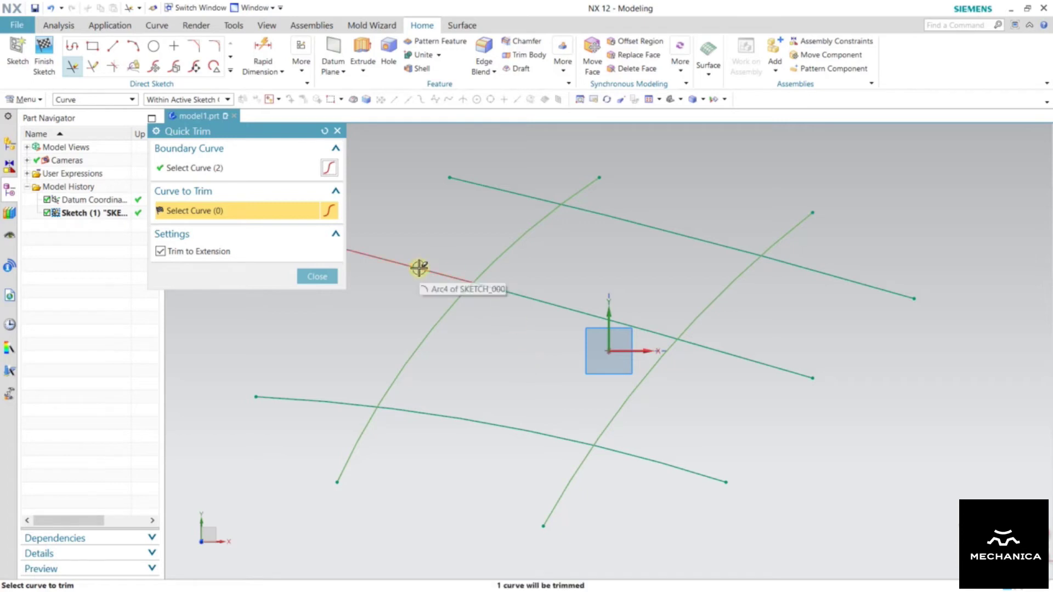
left_click(524, 292)
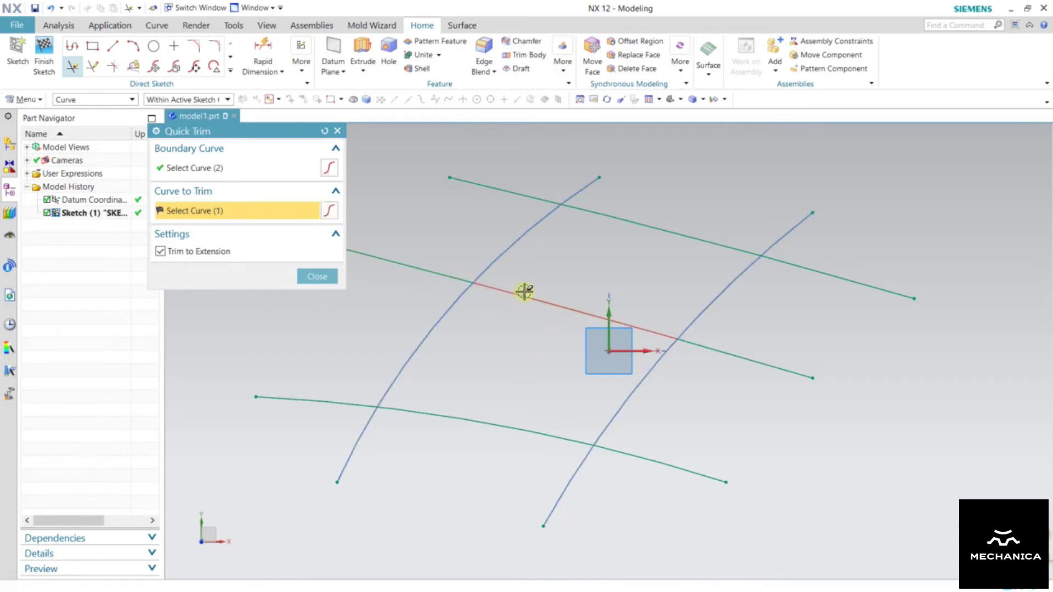
left_click(648, 220)
left_click(480, 416)
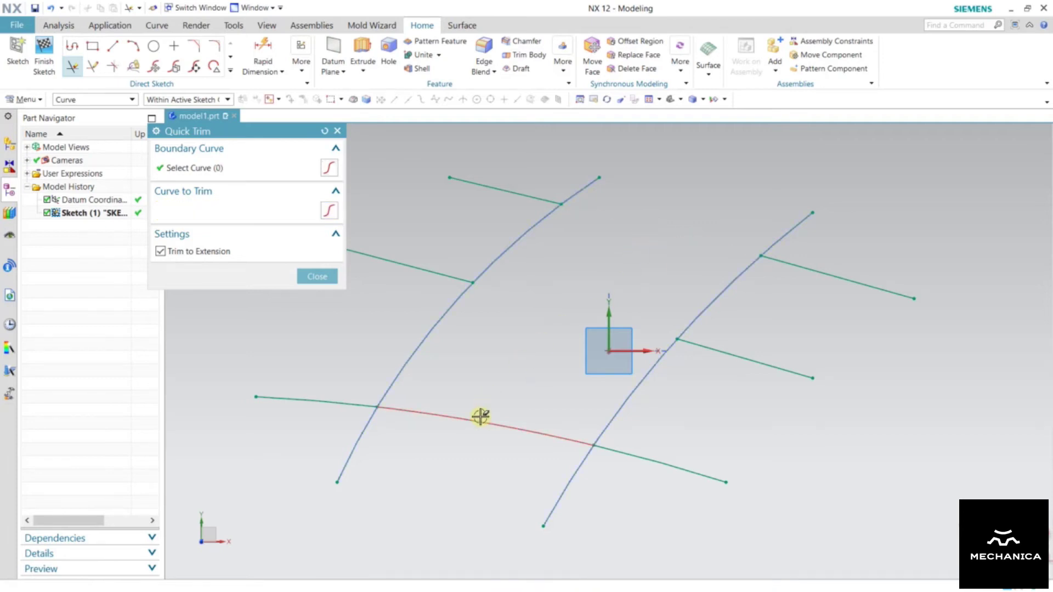
left_click(317, 277)
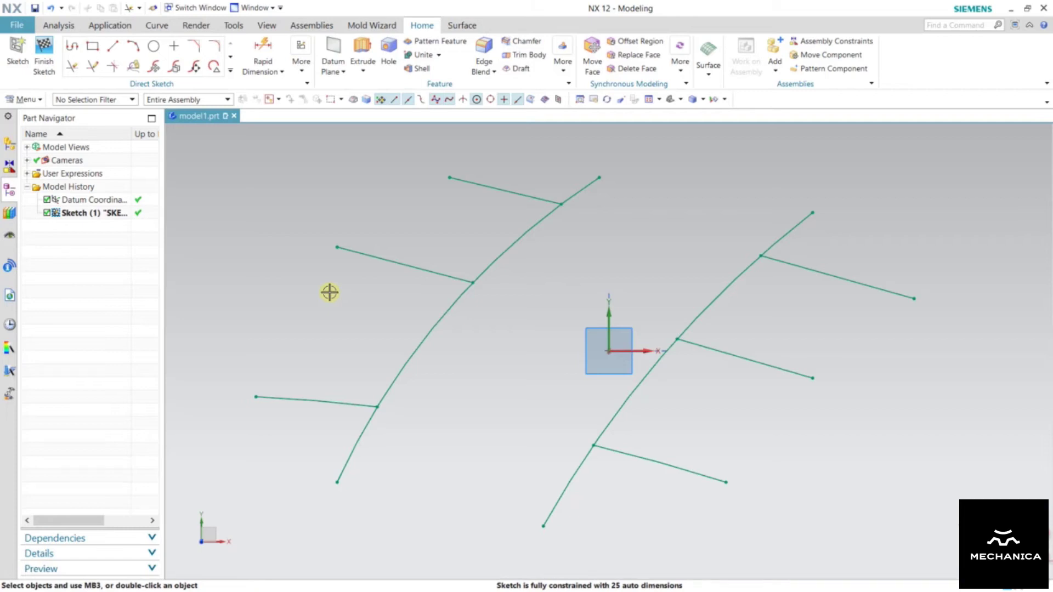
- Quick Extend the three short arcs on the left rising arc up to the right rising arc, selected as boundary curve
left_click(93, 67)
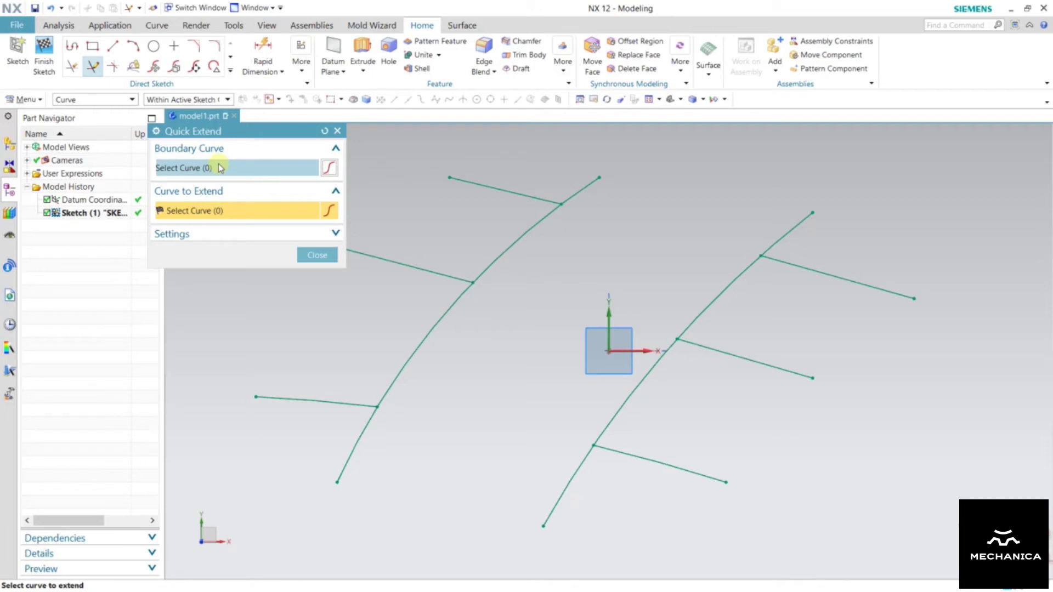
left_click(220, 168)
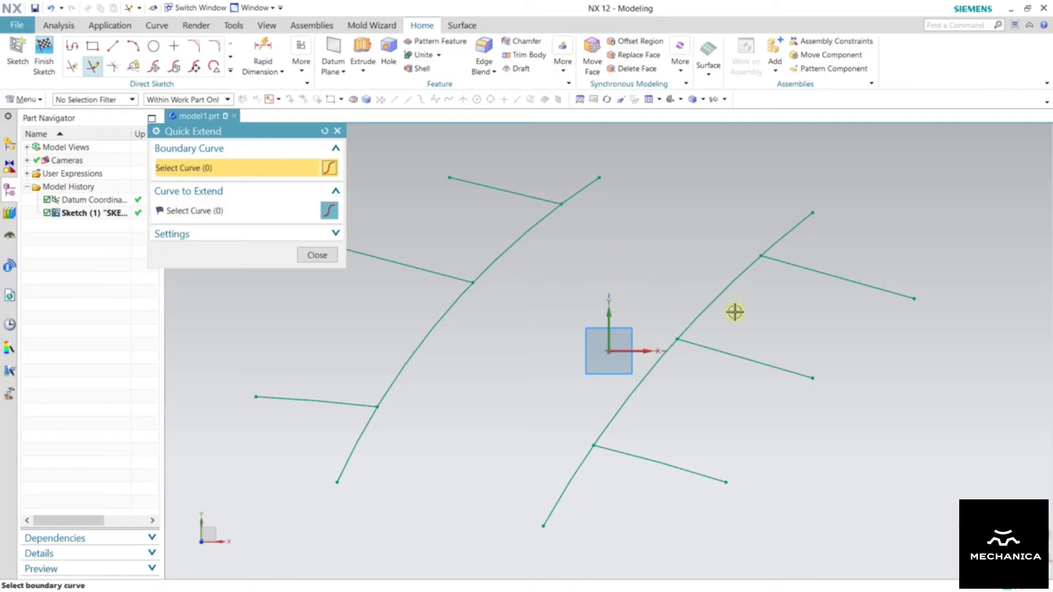
left_click(703, 309)
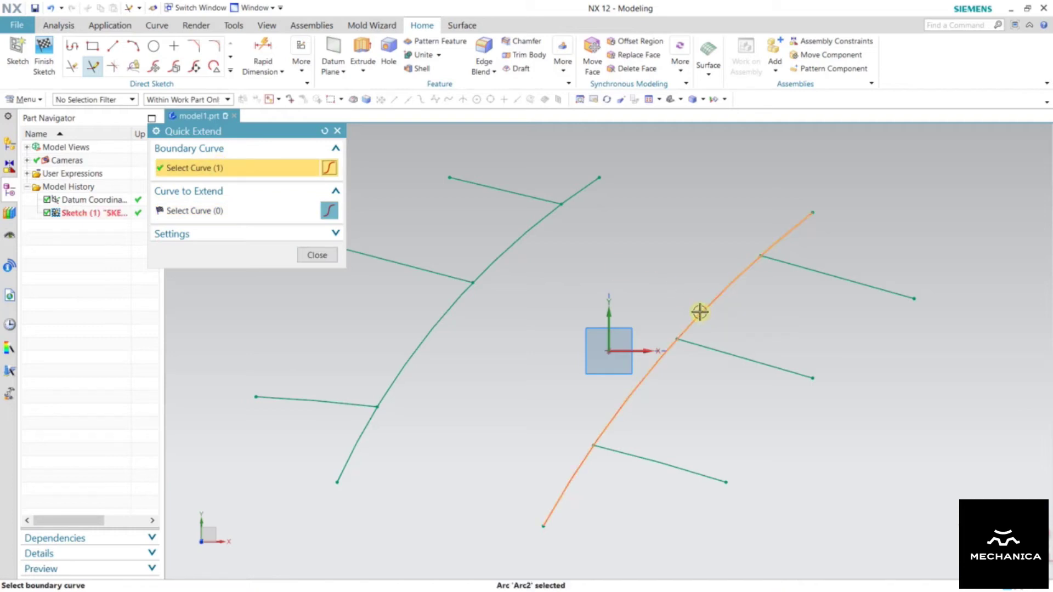
left_click(213, 214)
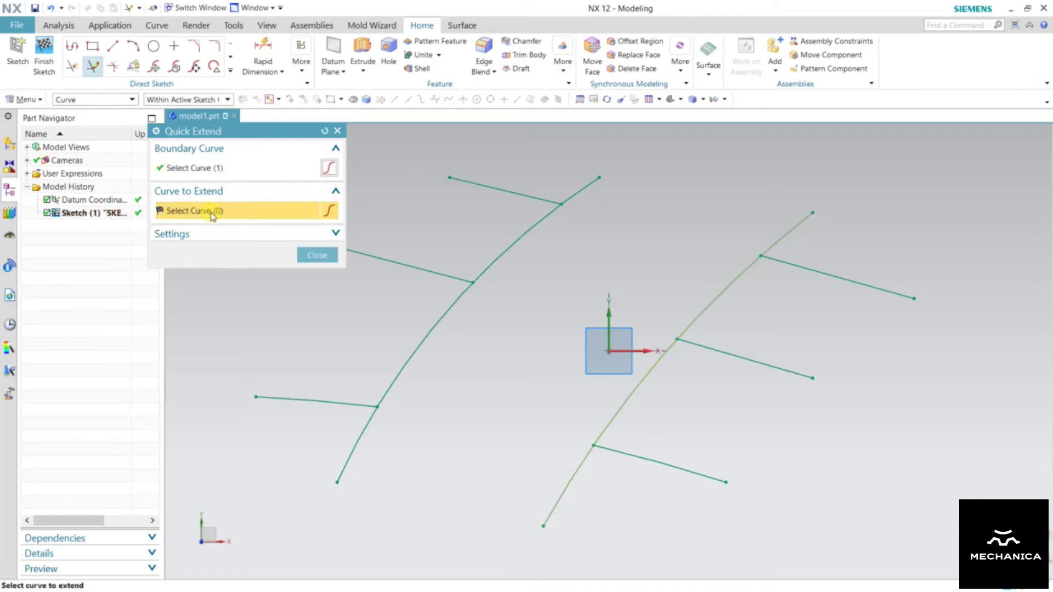
left_click(421, 269)
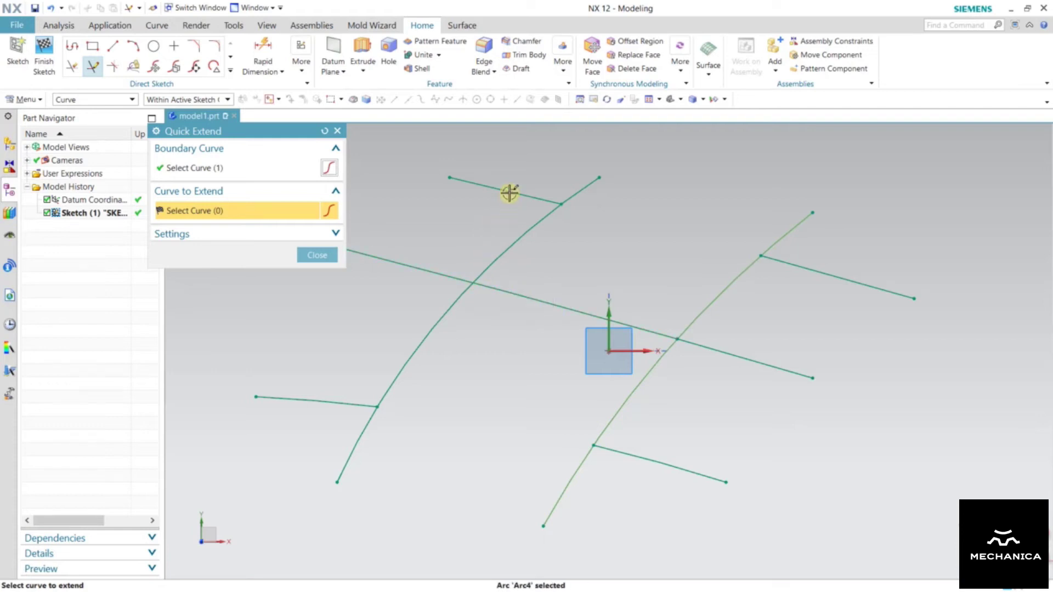
left_click(509, 192)
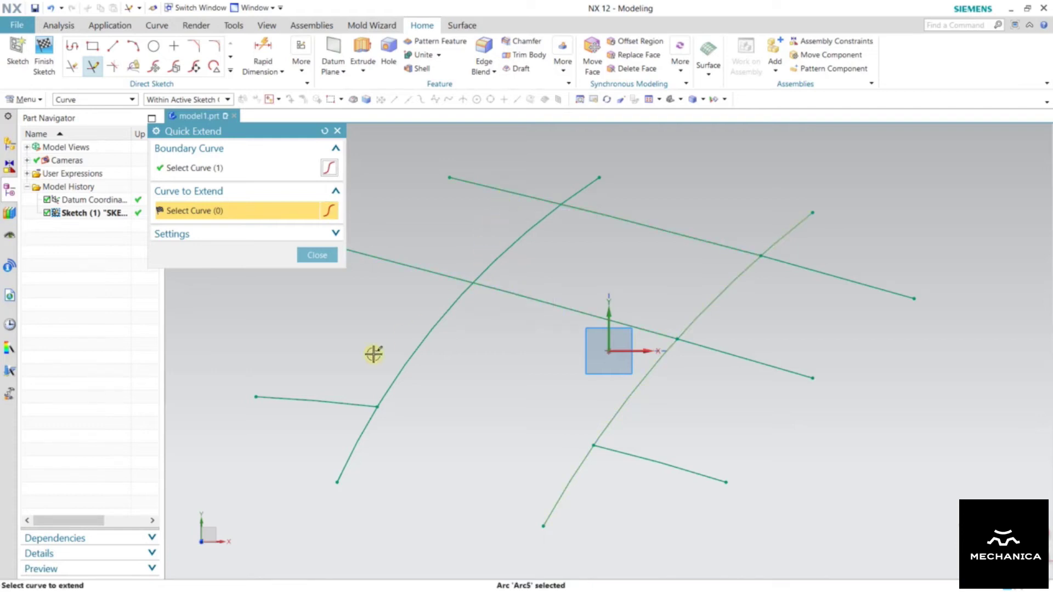
left_click(341, 403)
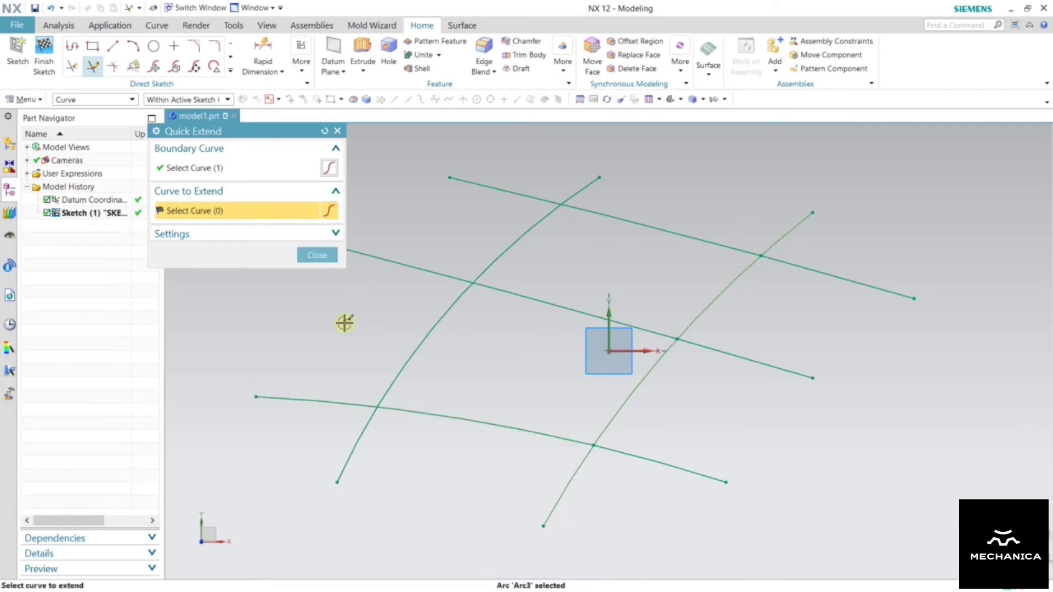
left_click(327, 258)
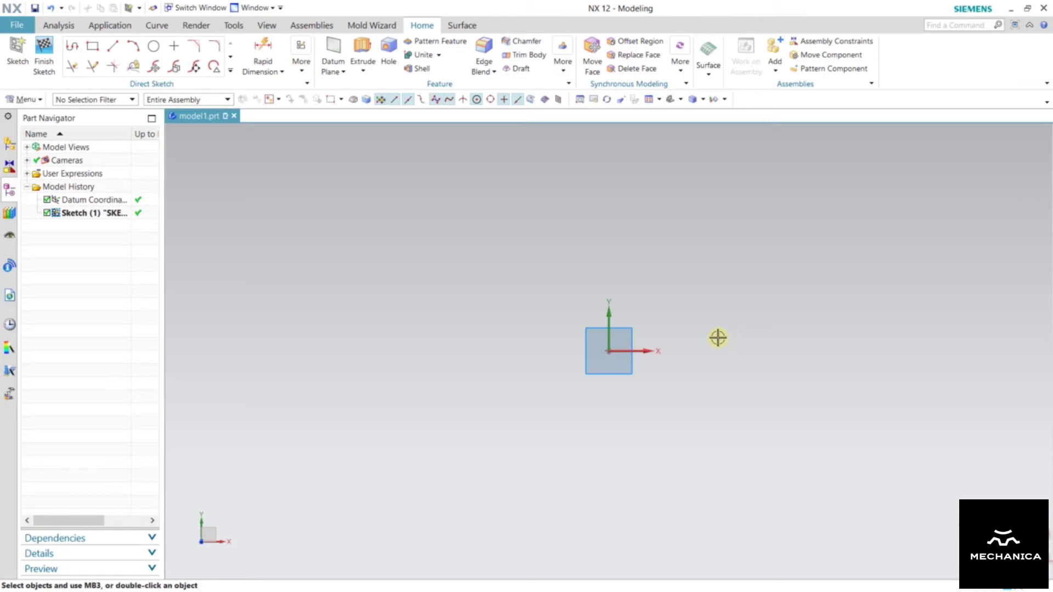
left_click(25, 99)
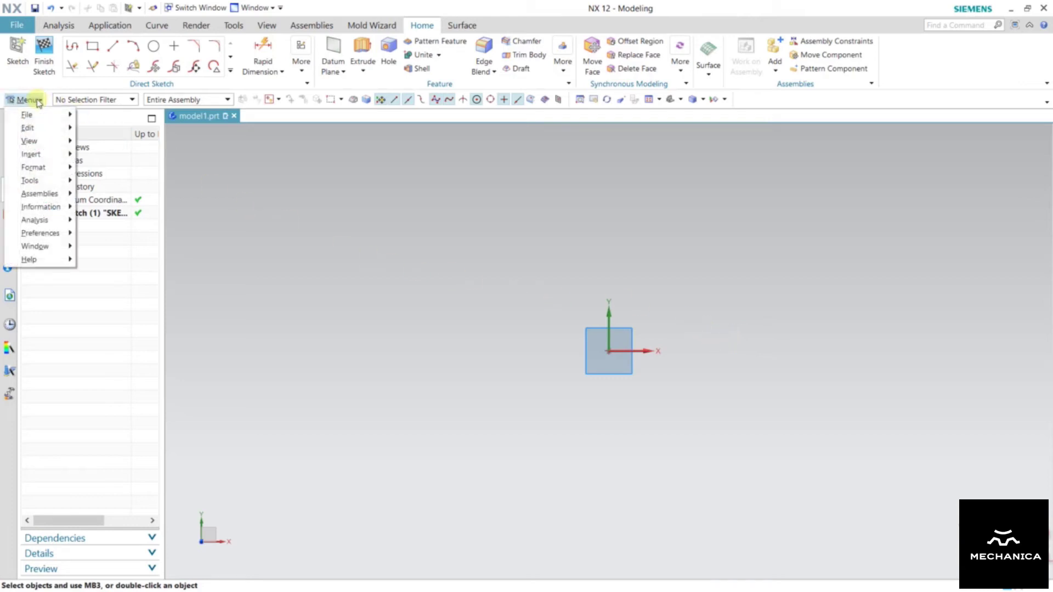
mouse_move(34, 159)
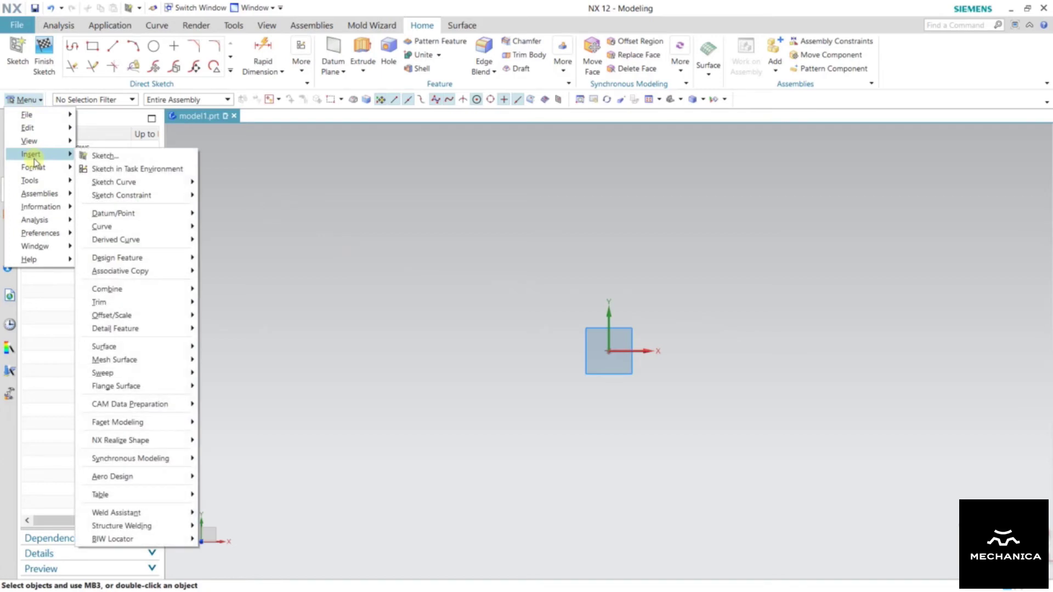
left_click(435, 213)
left_click(435, 213)
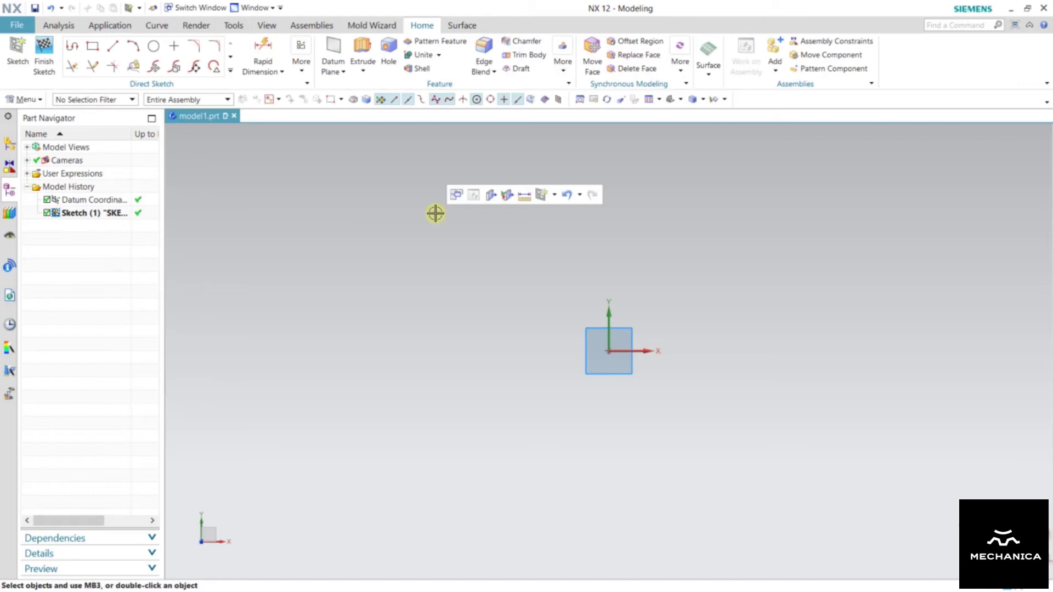
- Start inserting a Text curve and set its type to Planar
left_click(24, 99)
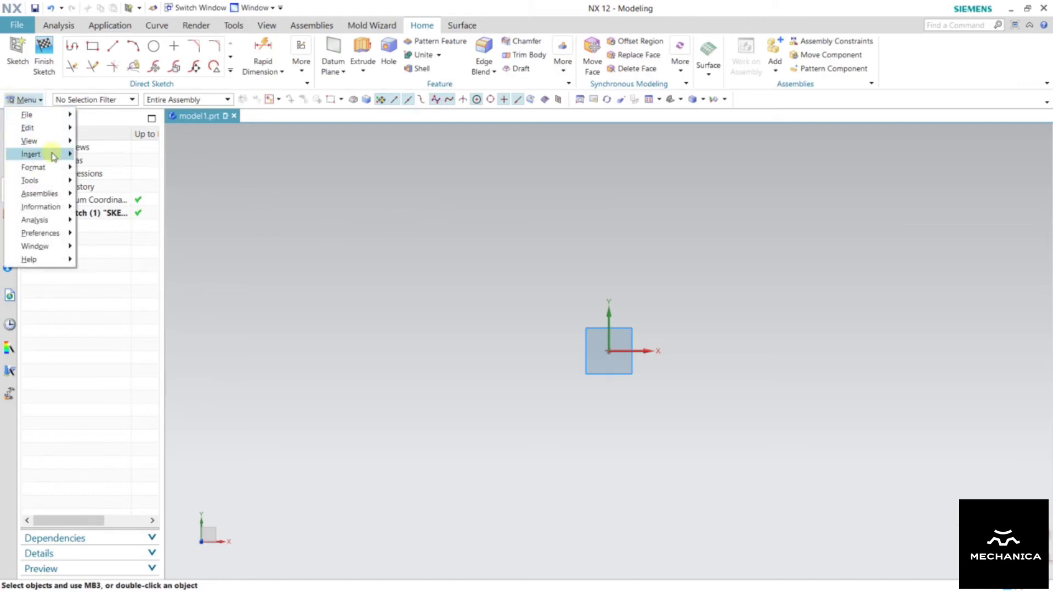
mouse_move(53, 156)
mouse_move(131, 229)
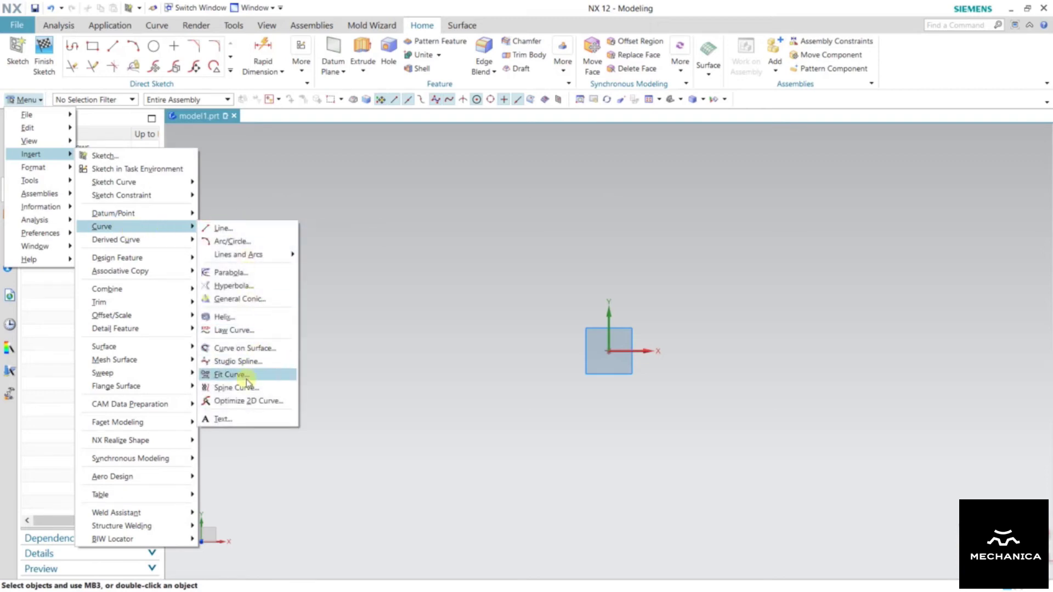
left_click(241, 423)
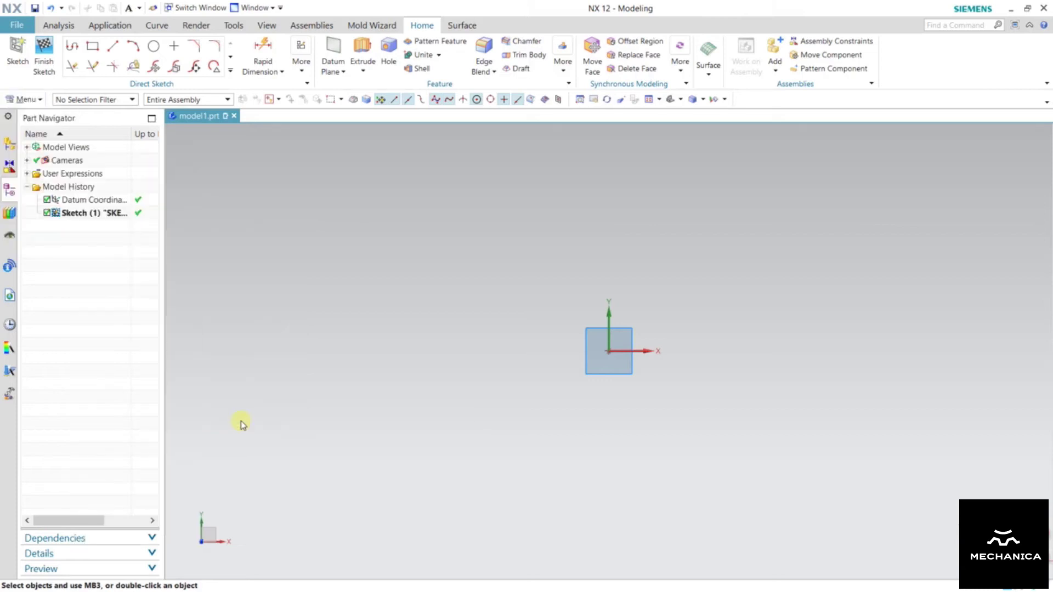
left_click(184, 170)
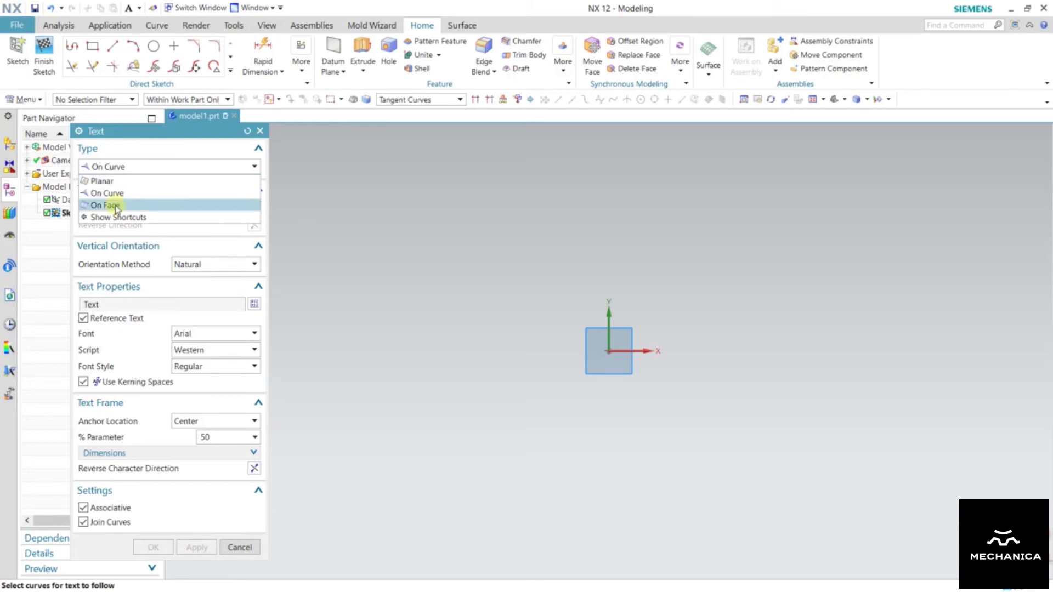
left_click(102, 181)
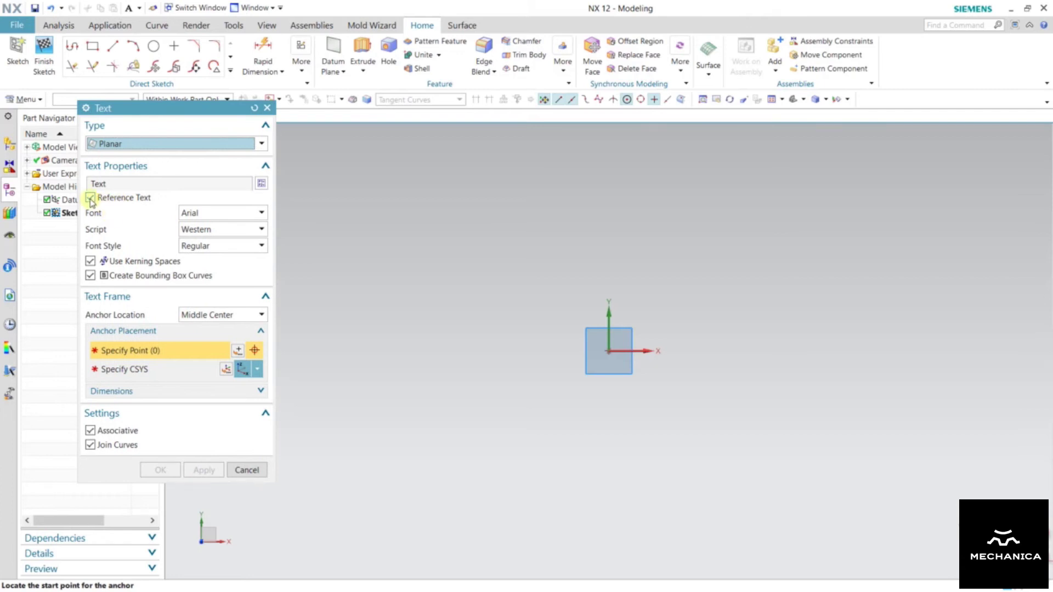
- Turn off Reference Text and enter "Siemens NX" as the text
left_click(90, 199)
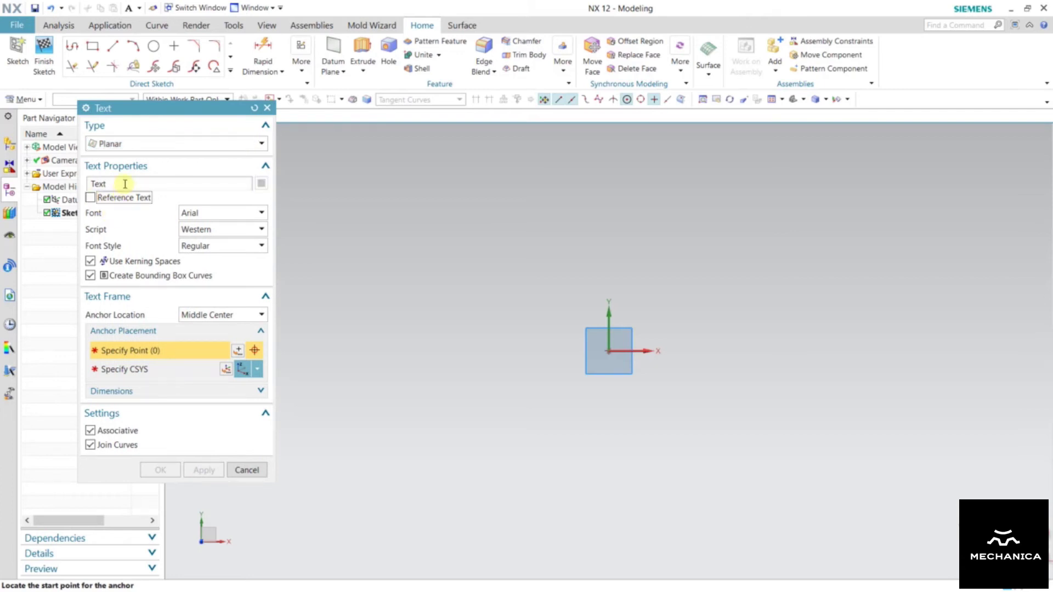
double_click(99, 183)
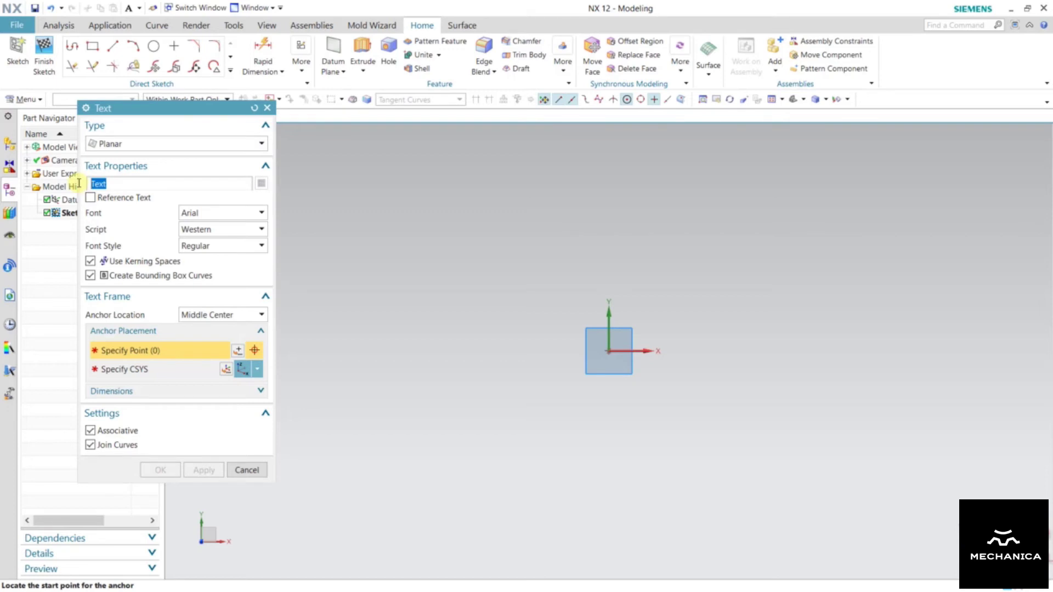
key("BackSpace")
type("Si")
type("emne")
key("BackSpace")
key("BackSpace")
type("ens NX")
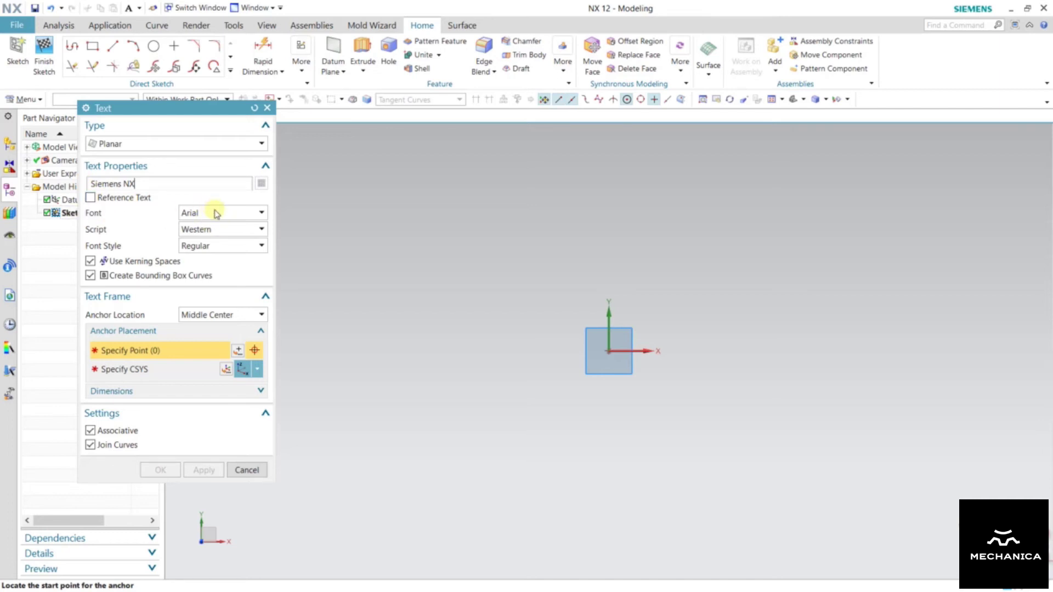
- Set the text to Arial font, Western script and Regular style, without kerning spaces or bounding box curves
left_click(241, 214)
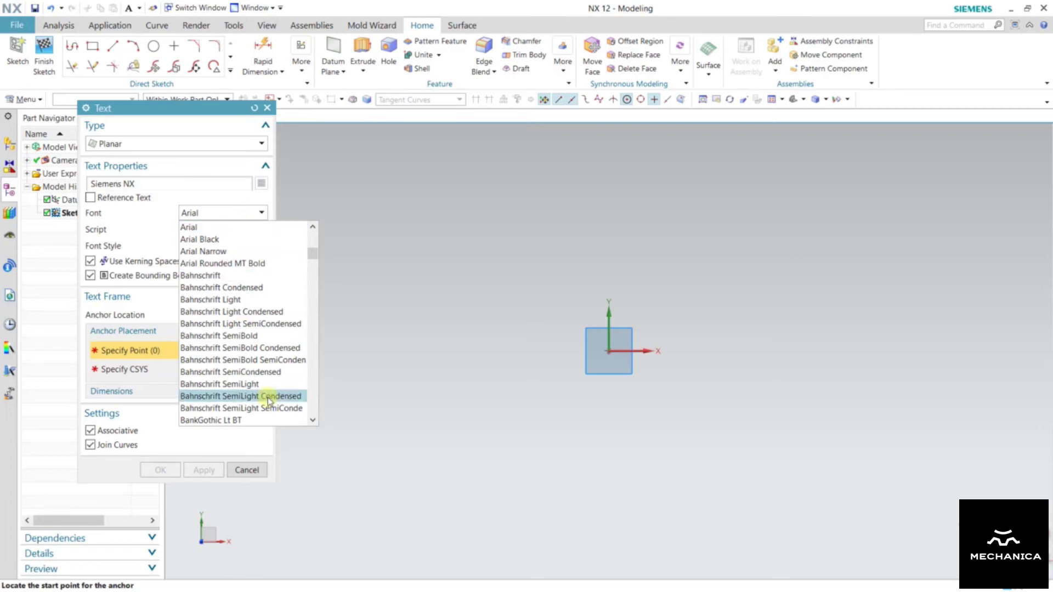
left_click(235, 231)
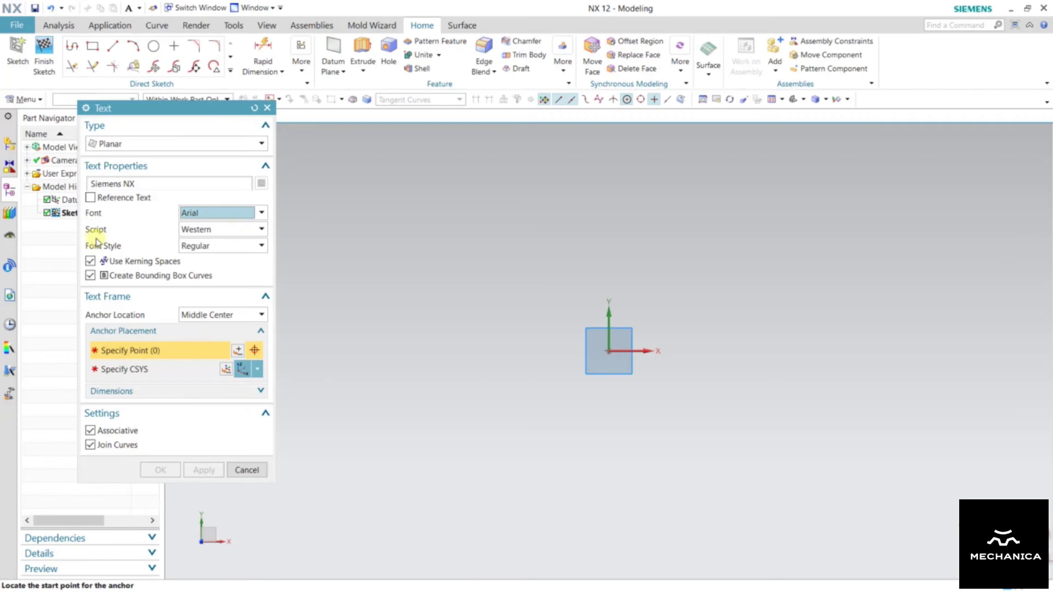
left_click(207, 233)
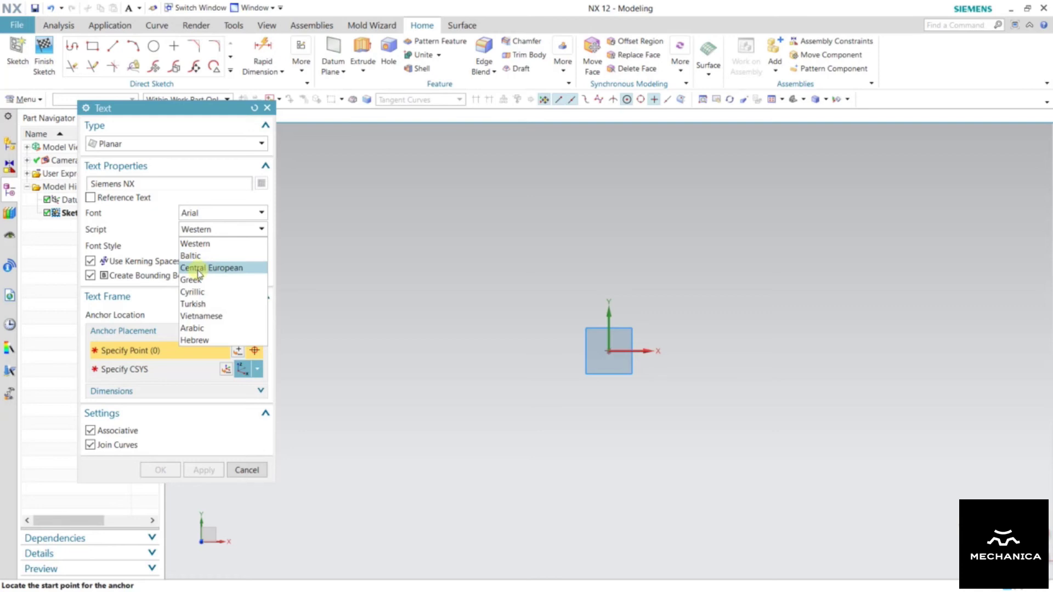
left_click(206, 245)
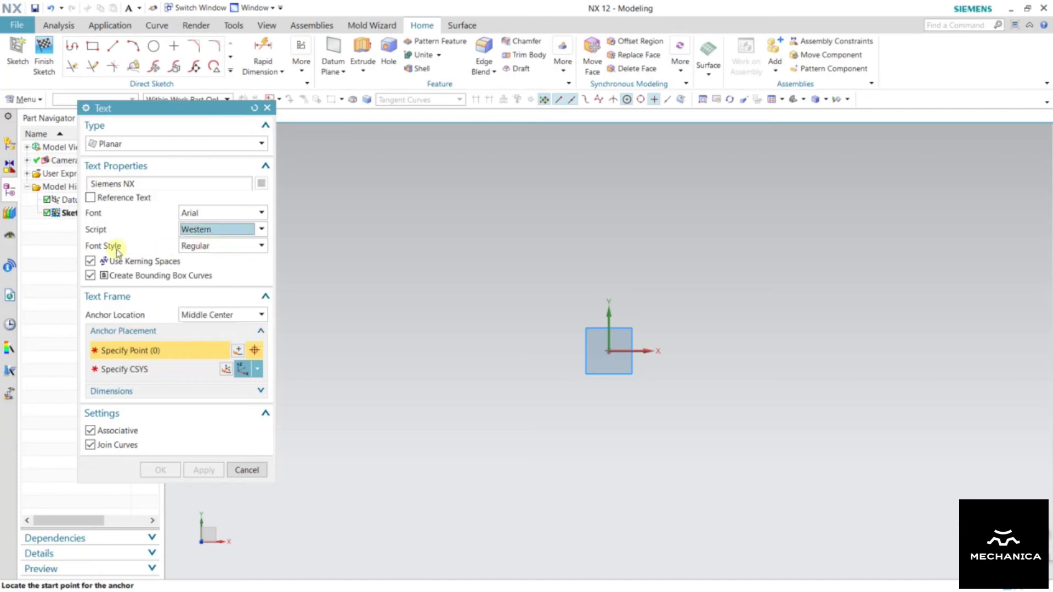
left_click(227, 246)
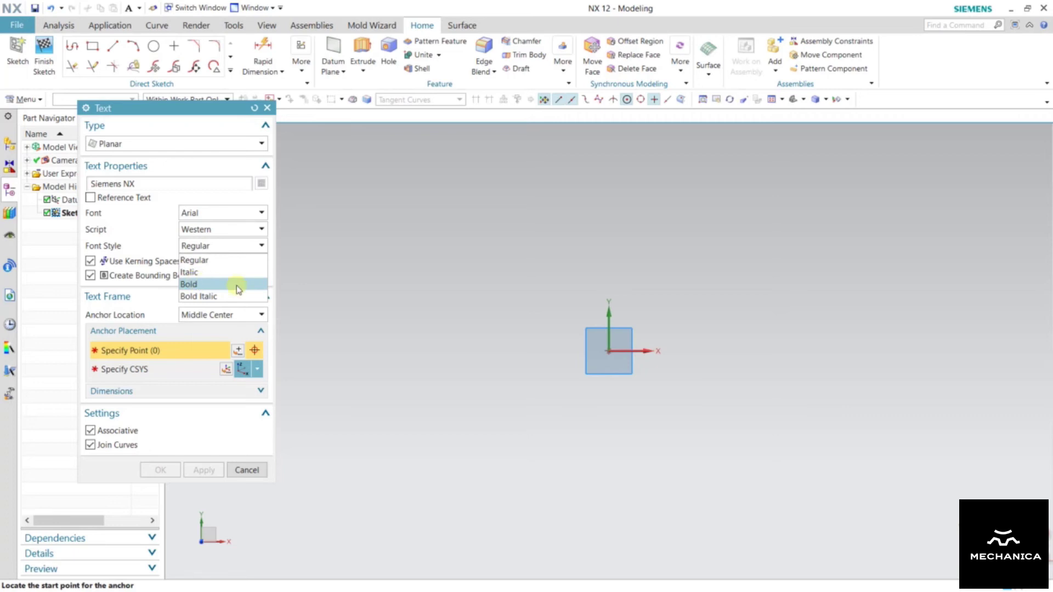
left_click(167, 265)
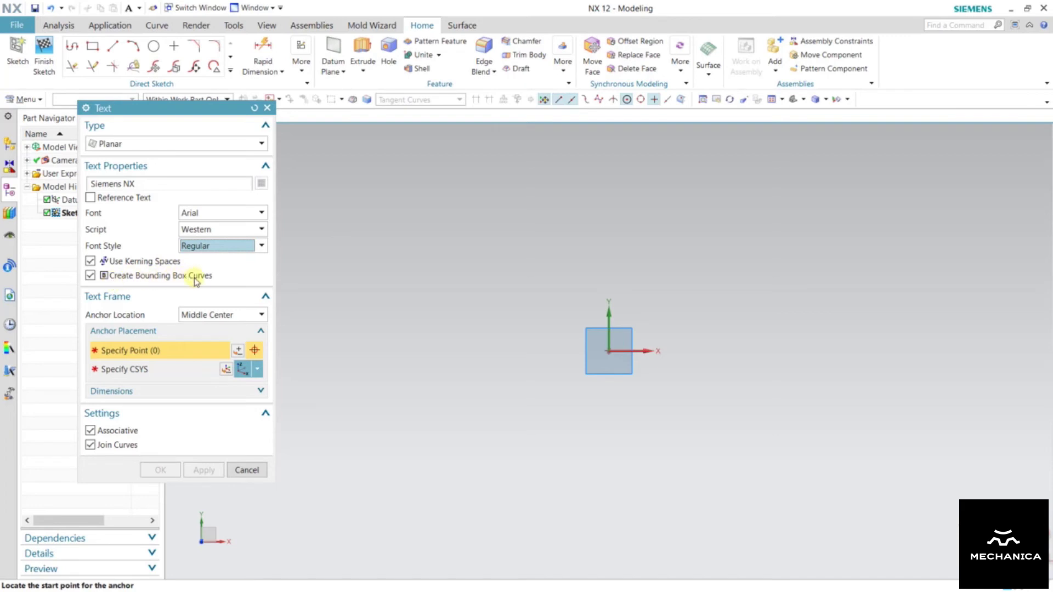
left_click(92, 277)
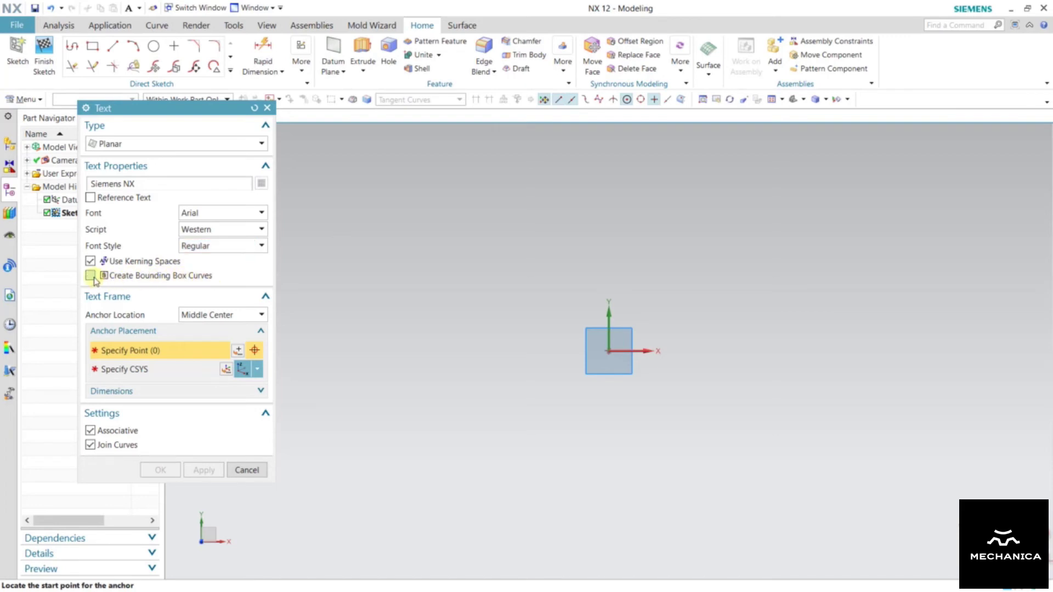
left_click(91, 263)
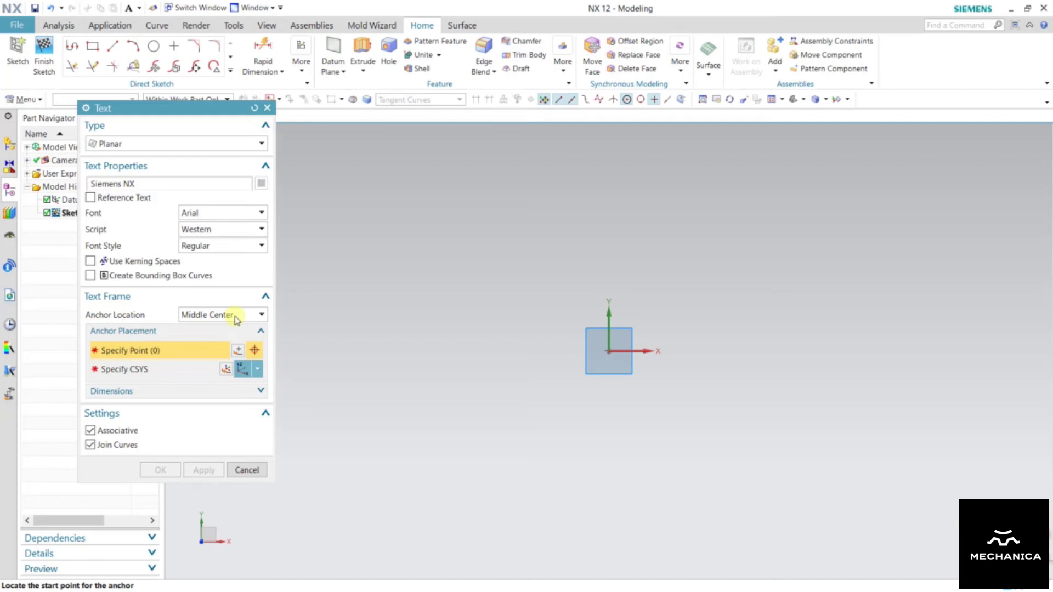
- Place the text's Middle Center anchor above and right of the origin, at about X 32, Y 34 mm
left_click(146, 369)
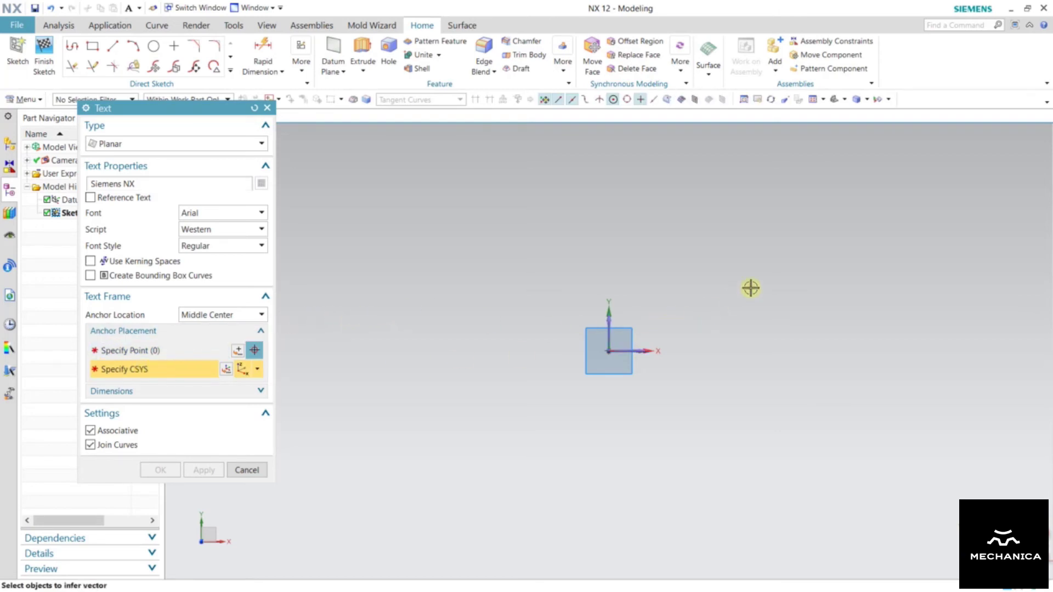
left_click(162, 355)
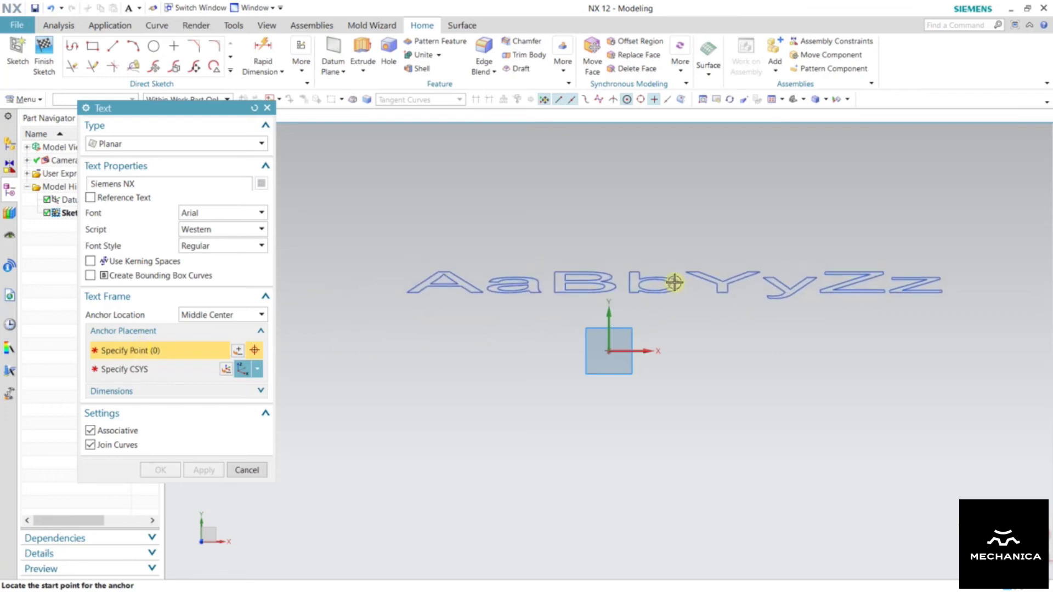
left_click(674, 282)
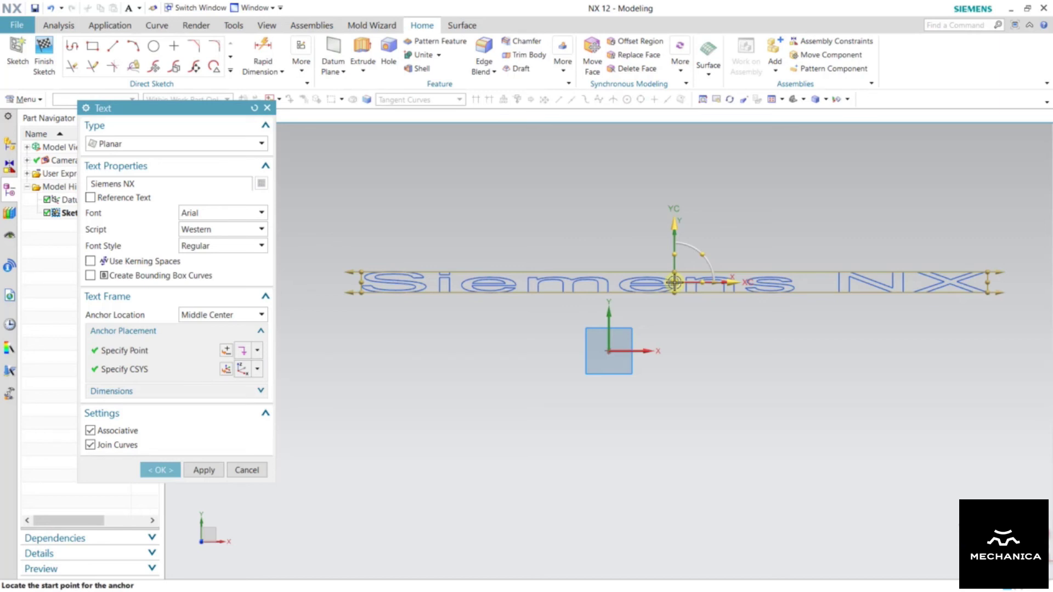
- Expand the text frame's dimensions and set the text height to 50 mm
left_click(260, 391)
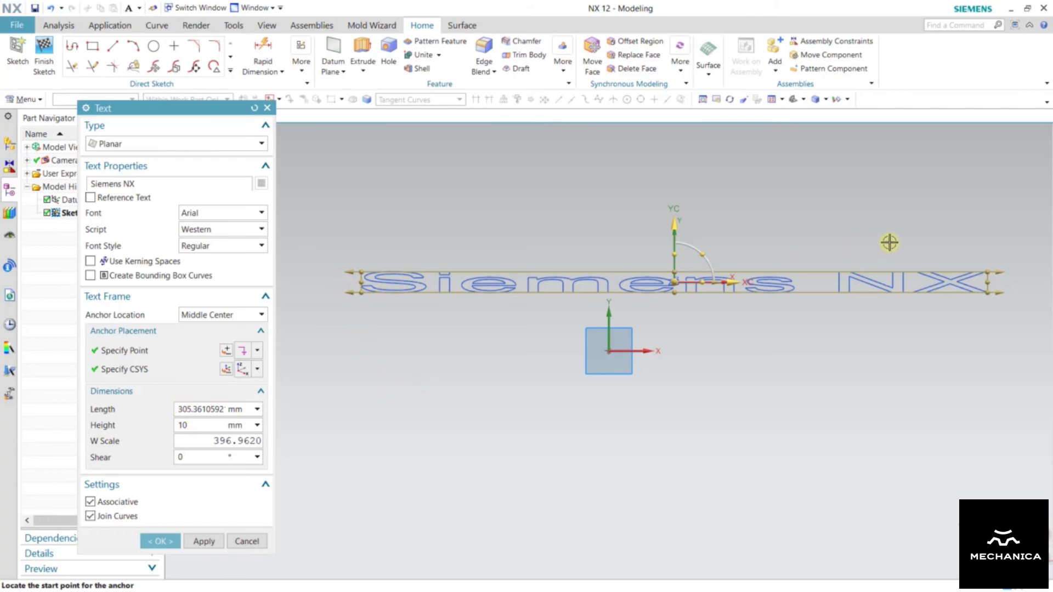
double_click(193, 425)
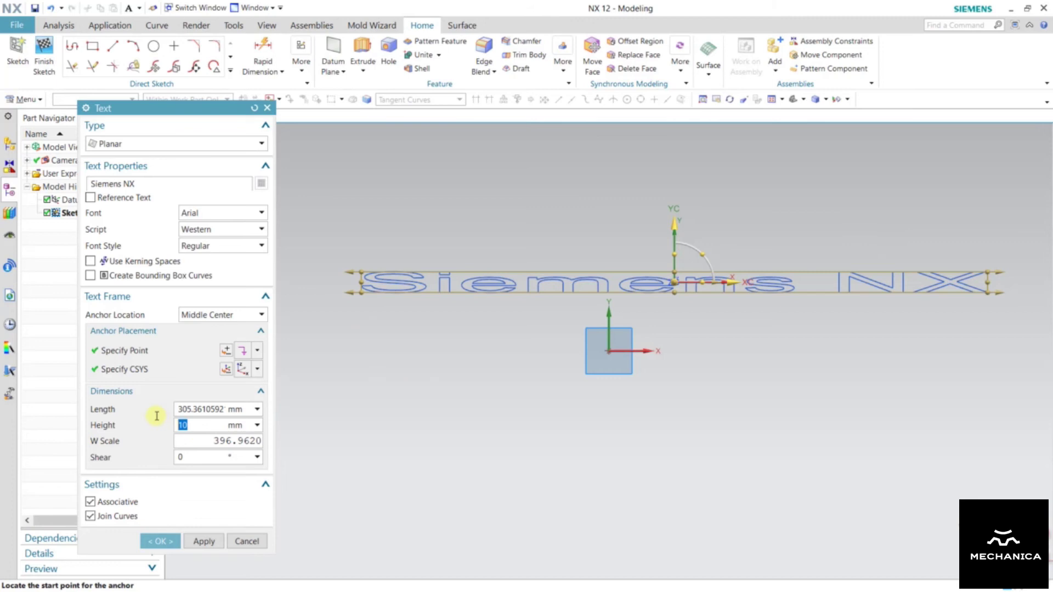
type("50")
key("Return")
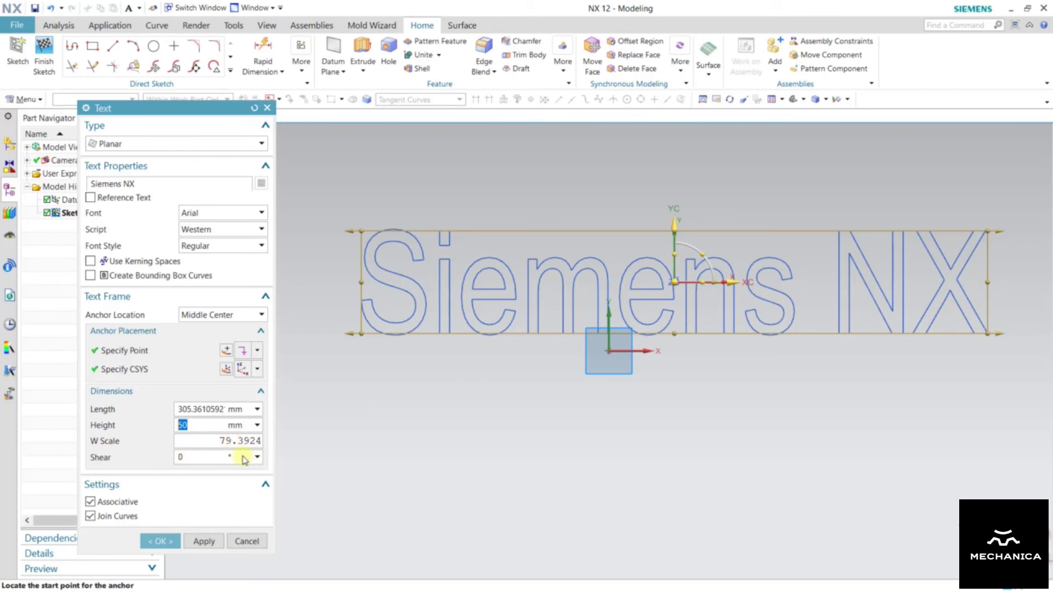
- Try a 15° shear on the text, reset the shear to 0° and create the text
left_click(182, 458)
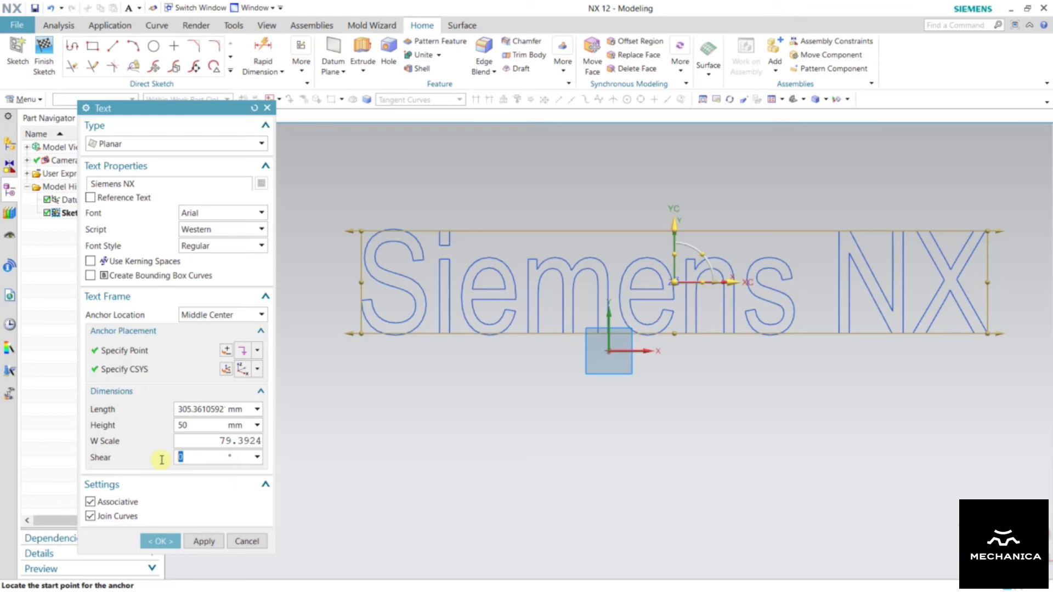
type("15")
key("Return")
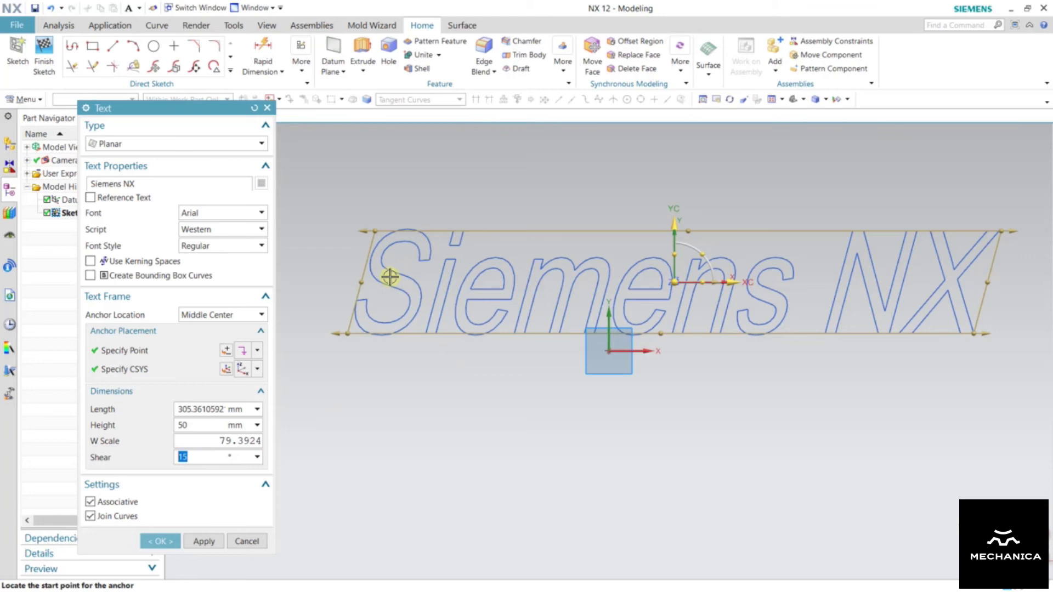
type("0")
key("Return")
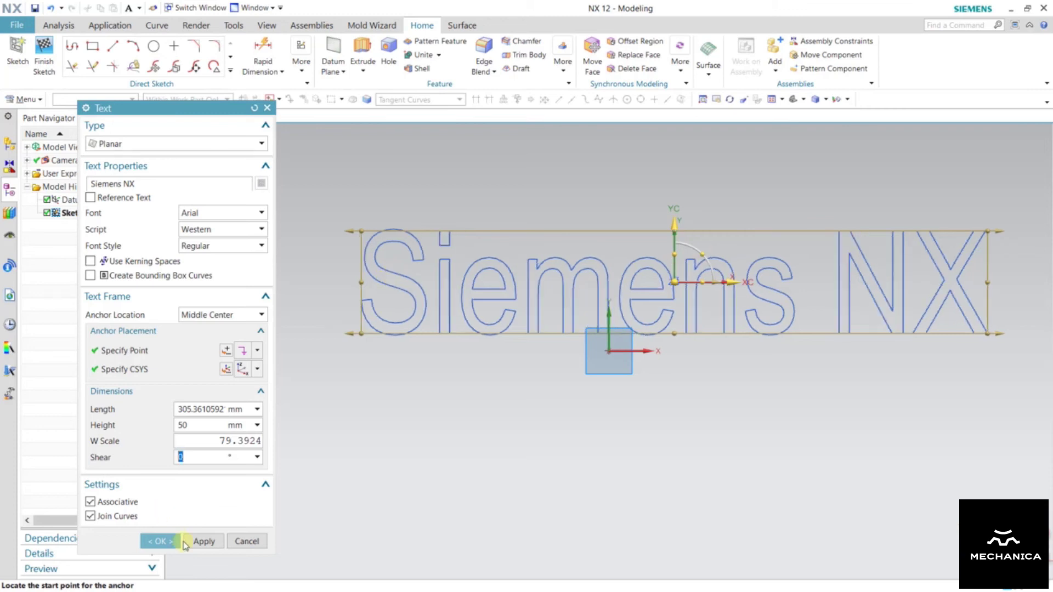
left_click(162, 542)
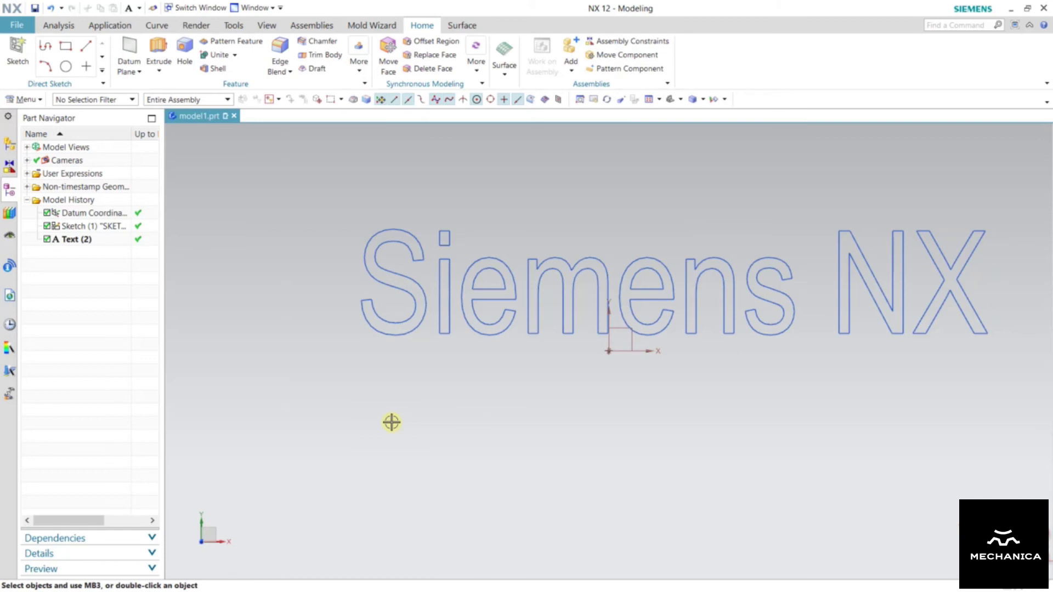
- Edit the text's parameters and try the Top Left, Top Center and Middle Left anchor locations
left_click(75, 241)
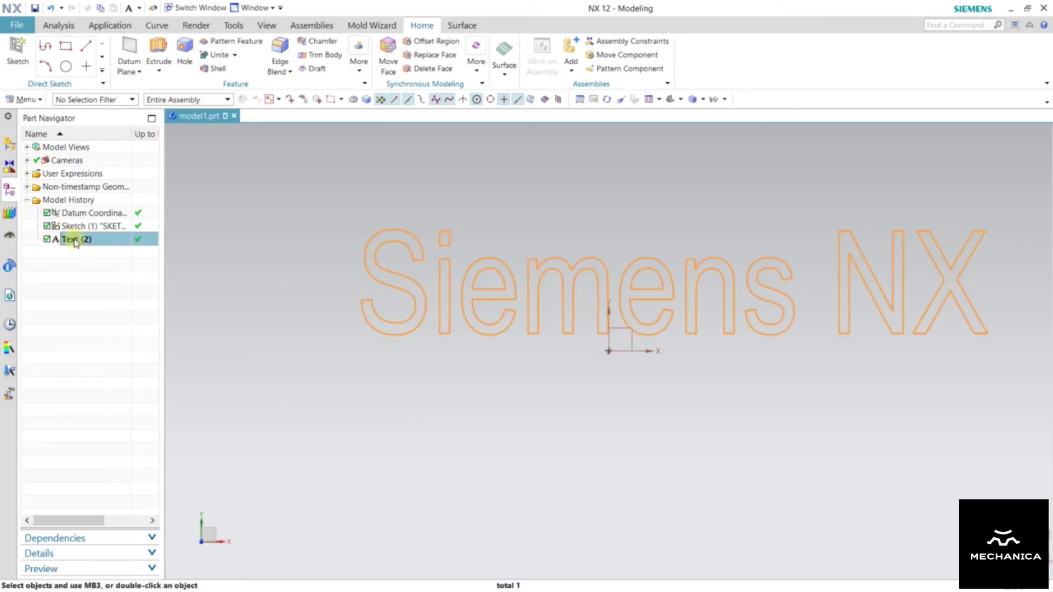
right_click(75, 241)
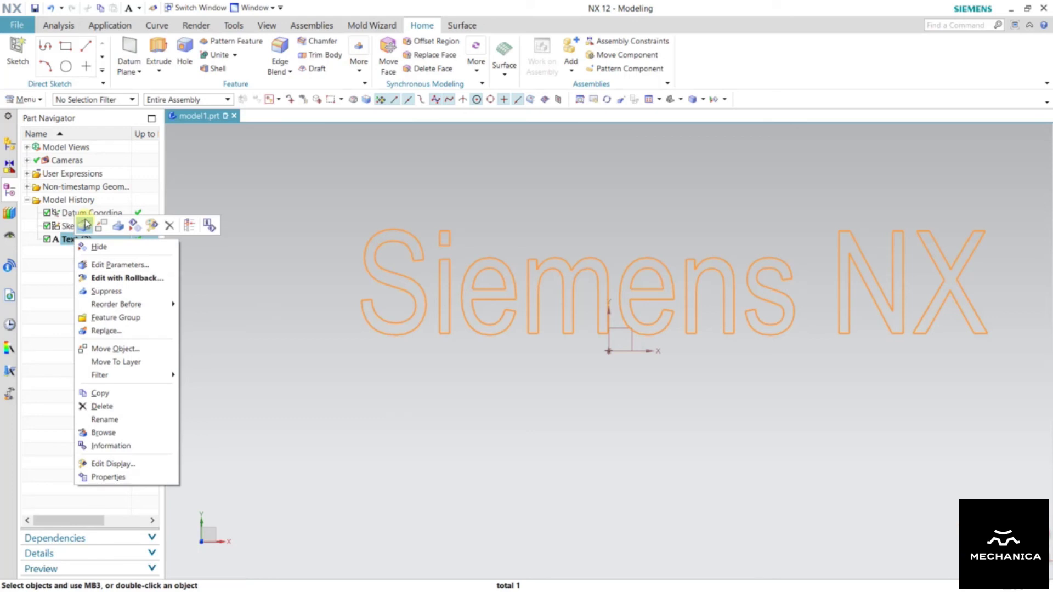
left_click(85, 225)
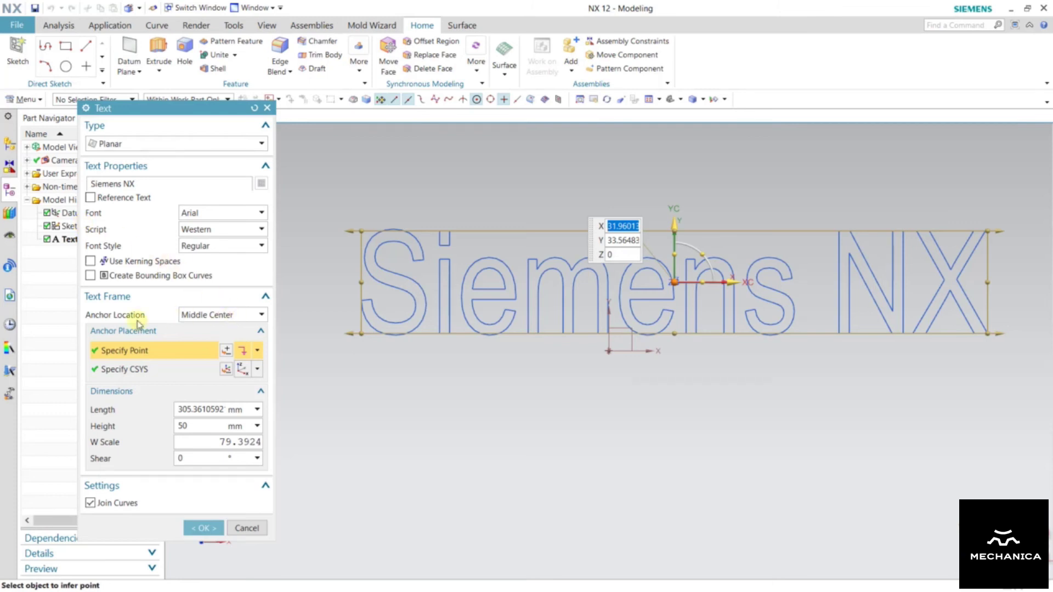
left_click(223, 317)
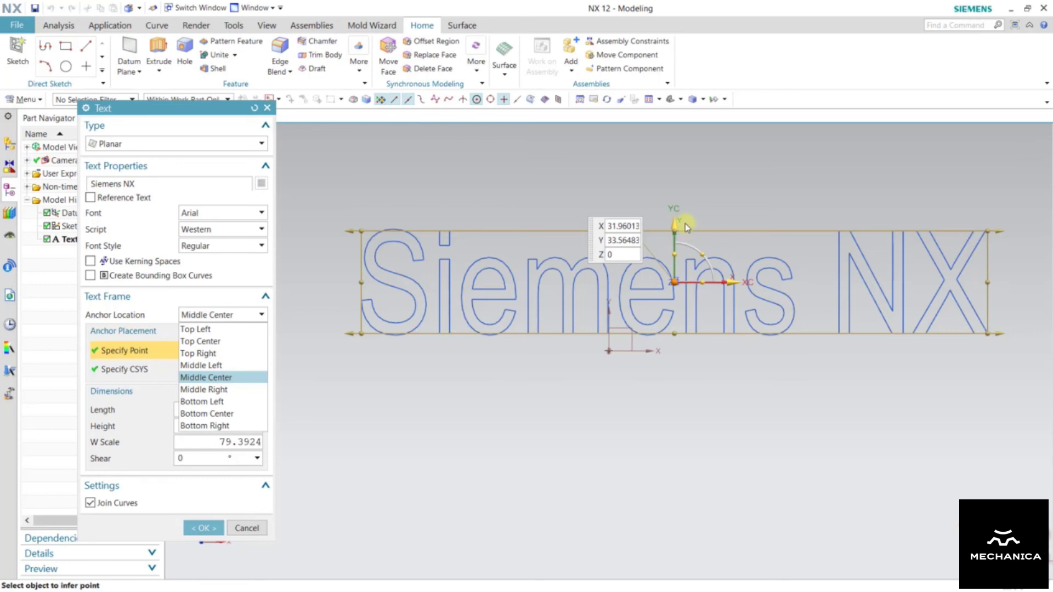
left_click(215, 329)
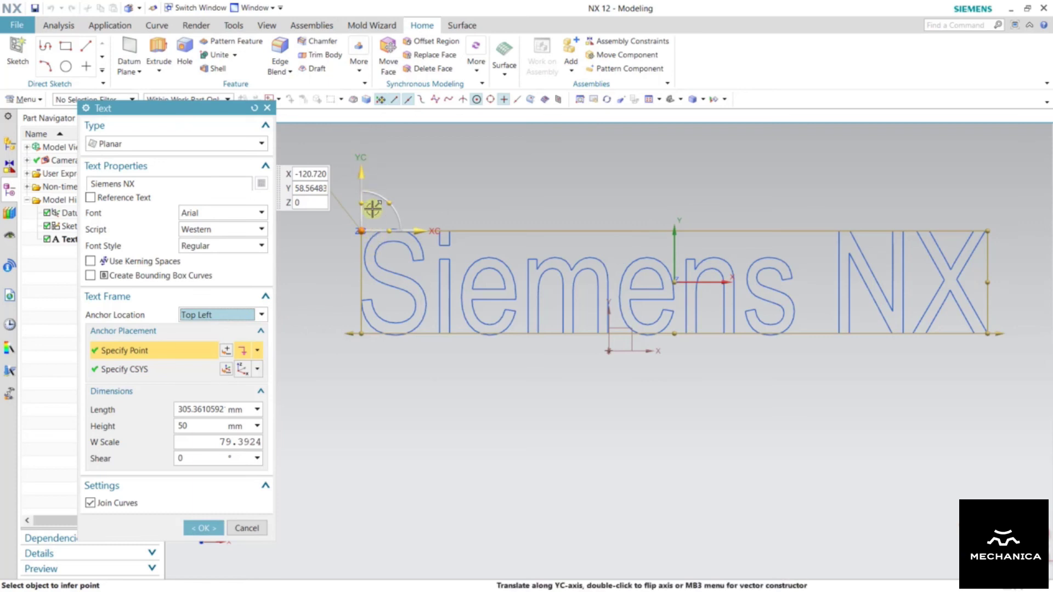
left_click(214, 316)
left_click(204, 341)
left_click(233, 315)
left_click(213, 365)
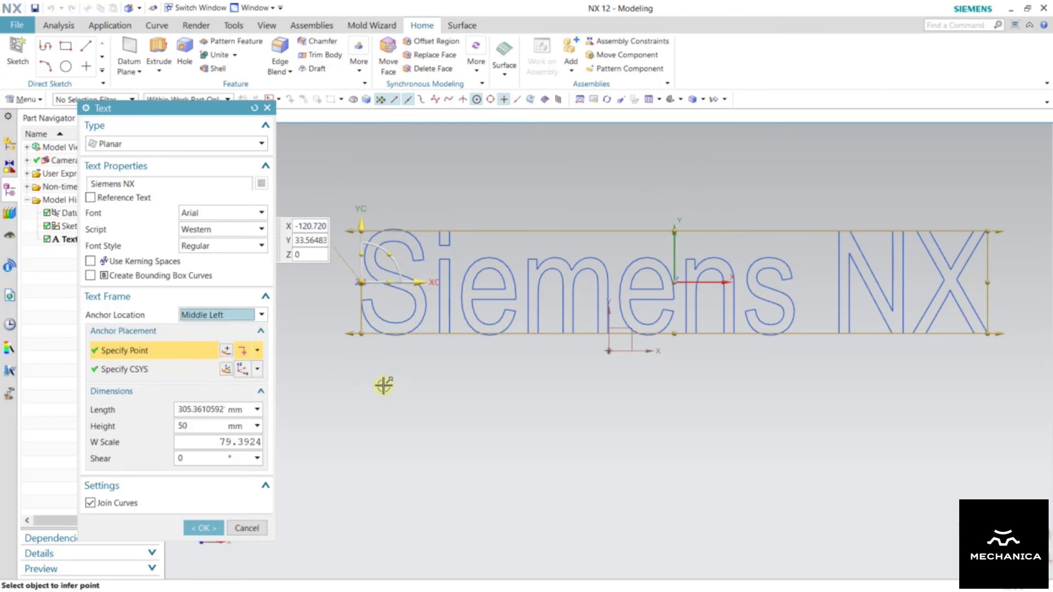
- Set the text's anchor location to Middle Center, turn on Use Kerning Spaces and apply the edit
left_click(213, 314)
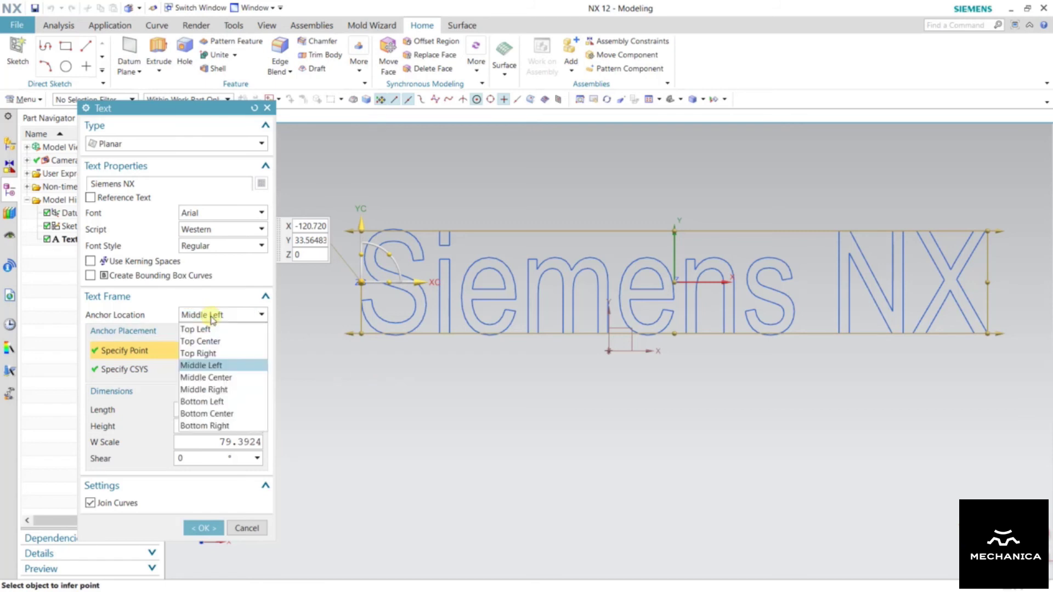
left_click(222, 378)
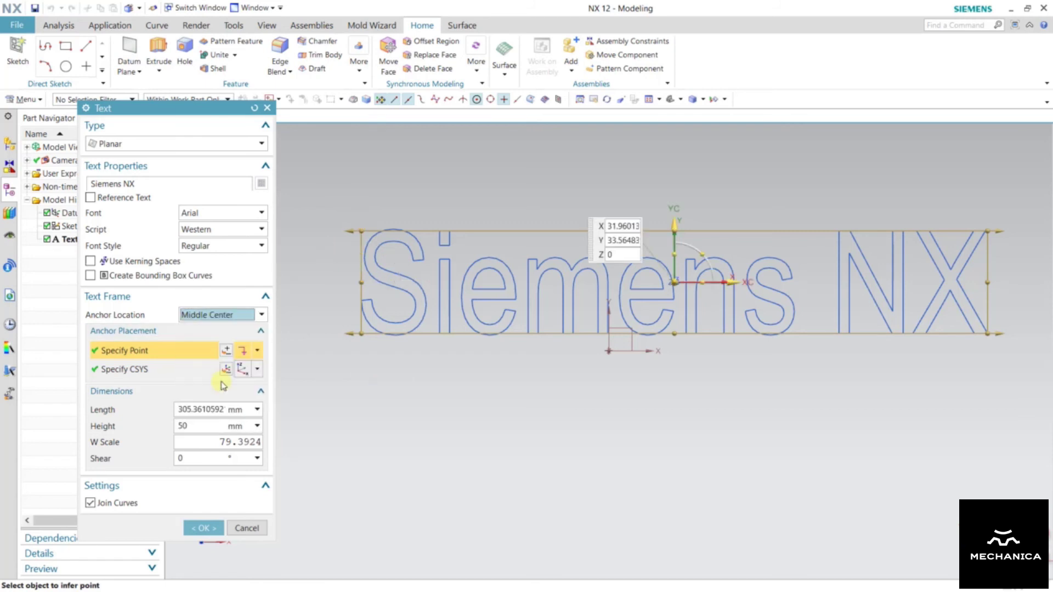
left_click(90, 262)
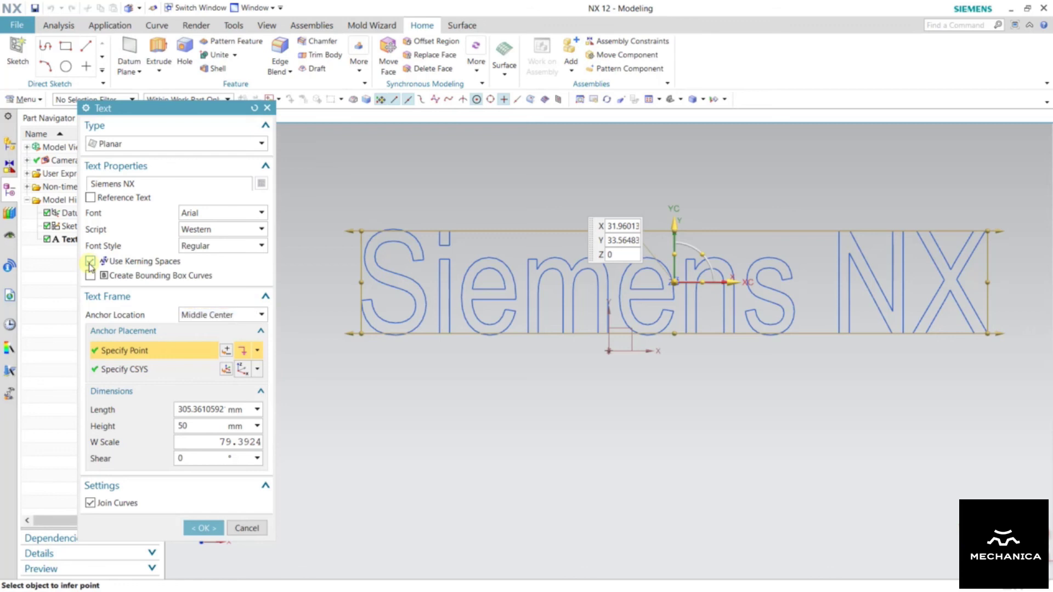
left_click(203, 528)
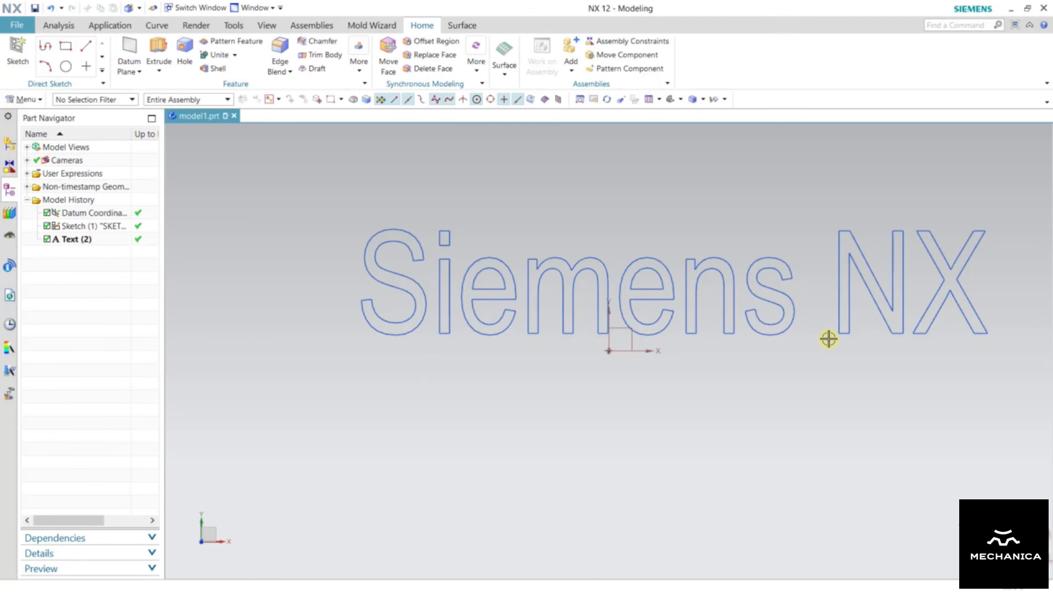
- Reopen the text feature, turn on Create Bounding Box Curves and apply the edit
left_click(86, 239)
double_click(86, 239)
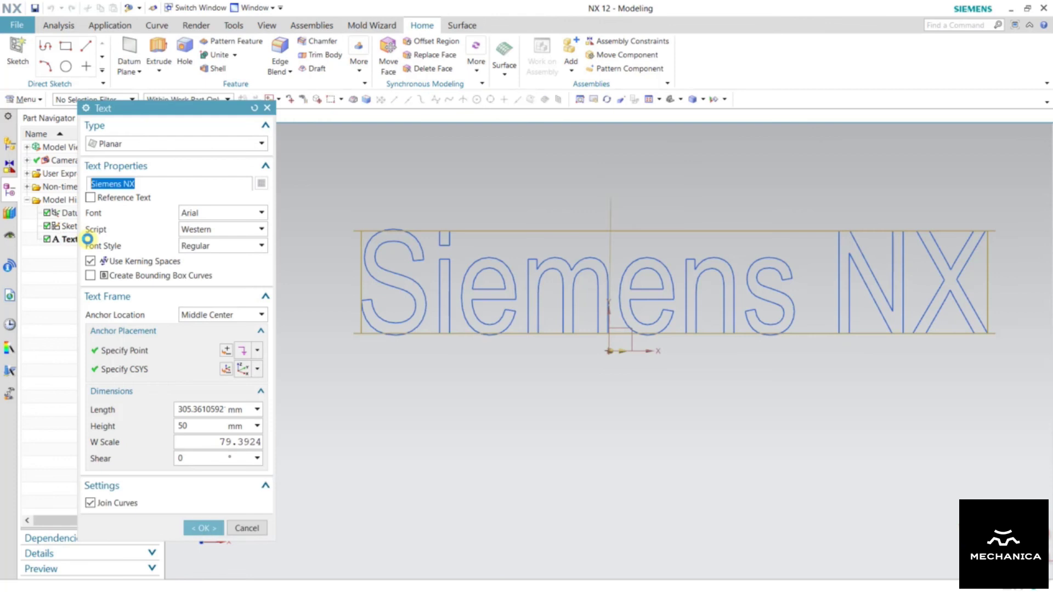
left_click(90, 276)
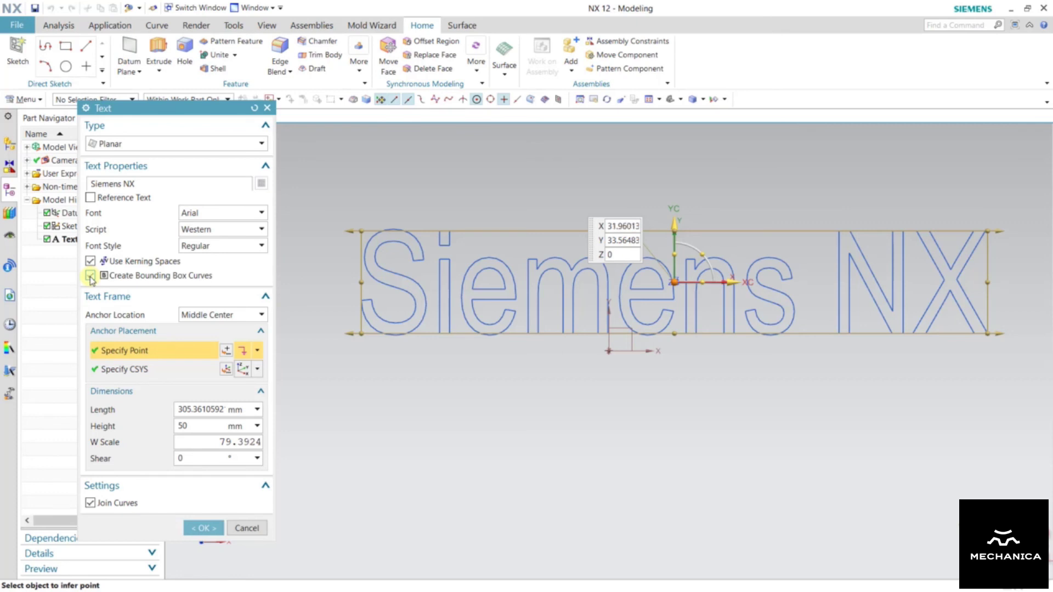
left_click(203, 528)
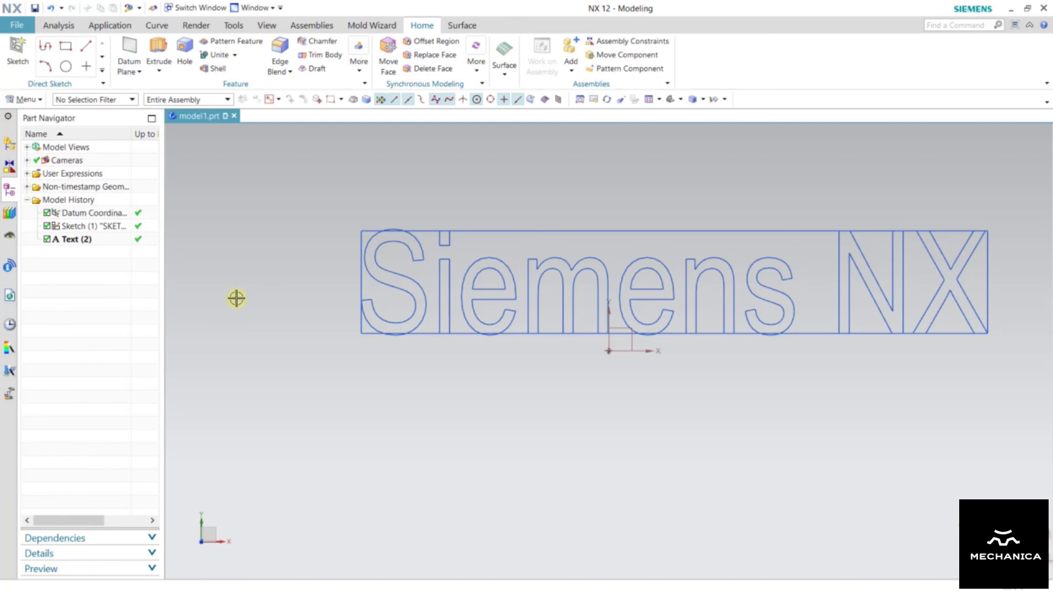
- Delete the "Siemens NX" text feature from the model history
left_click(81, 240)
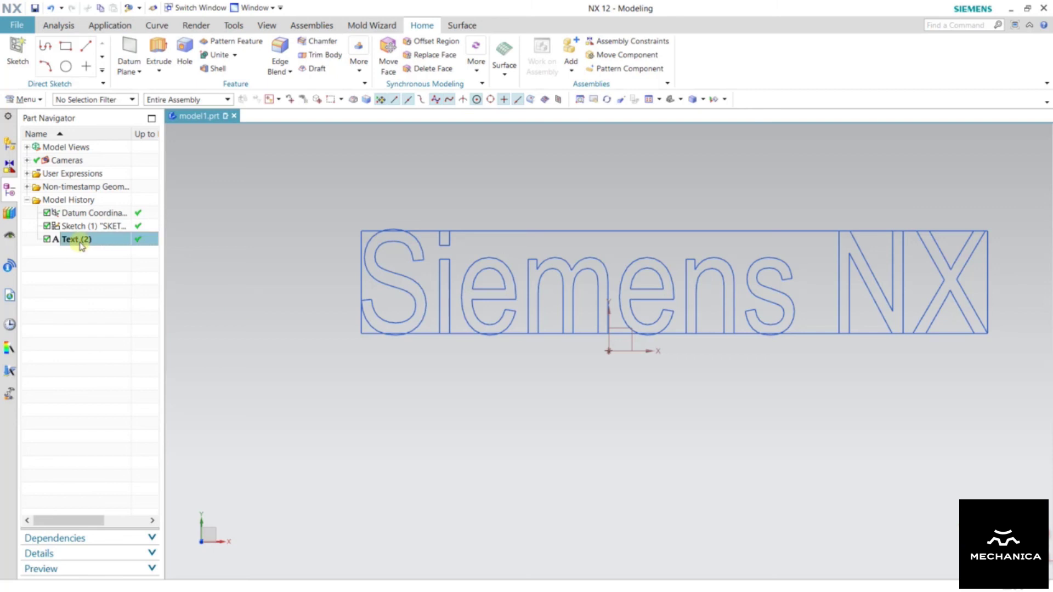
right_click(80, 241)
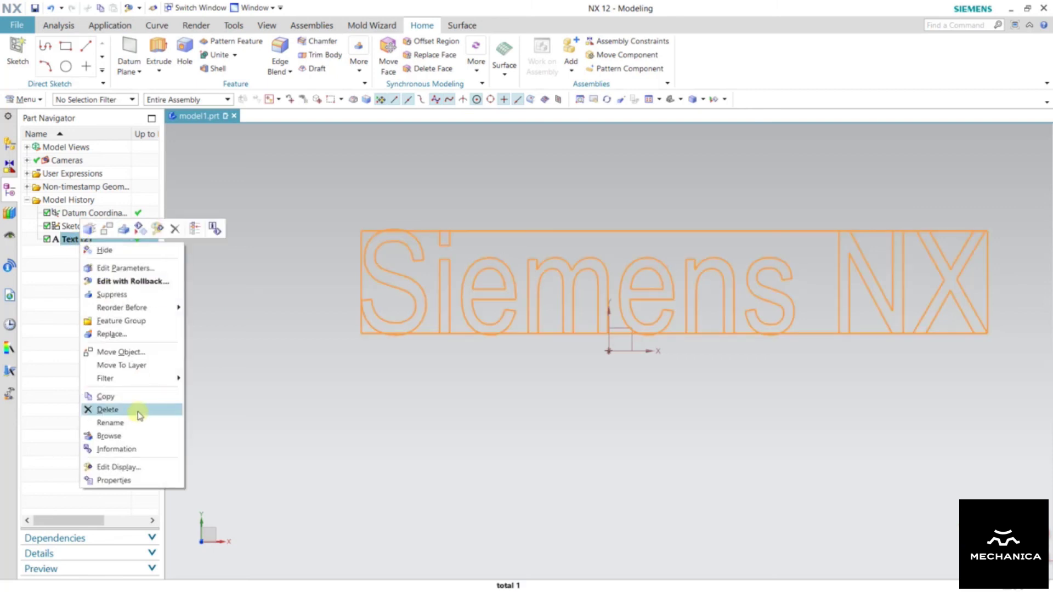
left_click(141, 410)
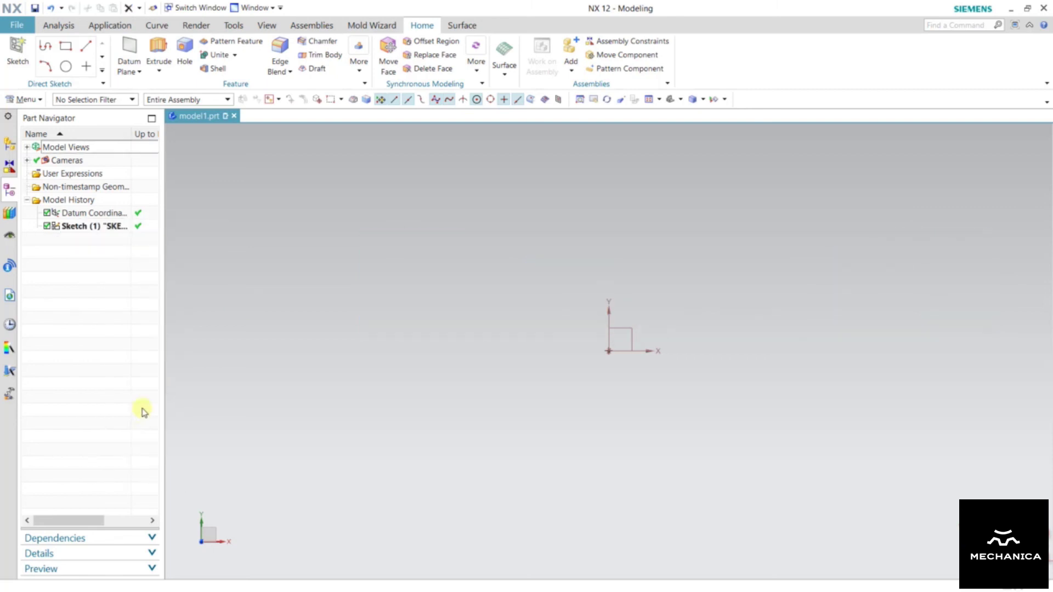
- Create a new sketch on the inferred XY plane
left_click(23, 60)
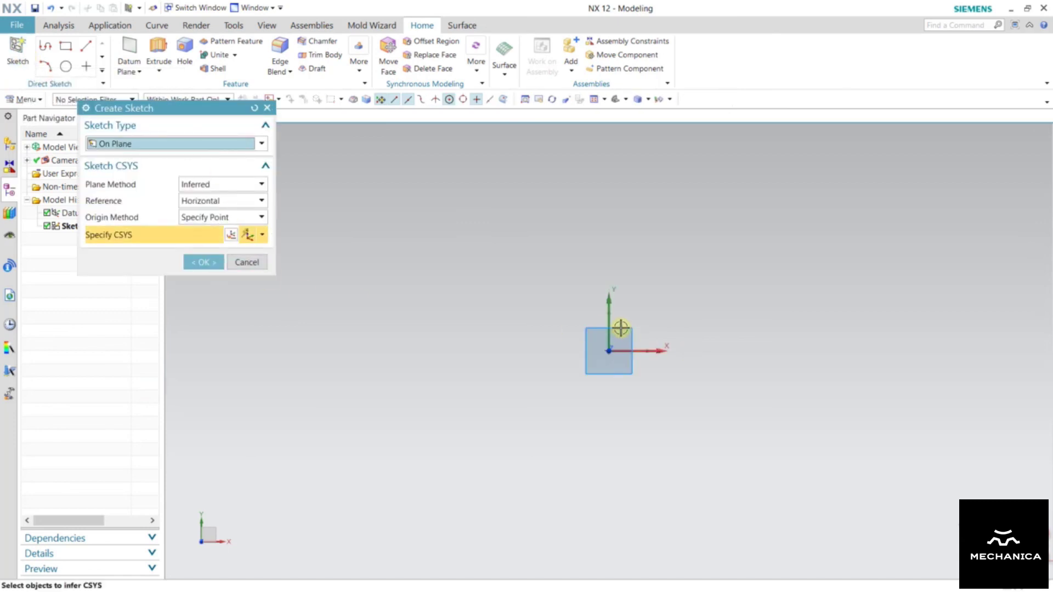
left_click(204, 262)
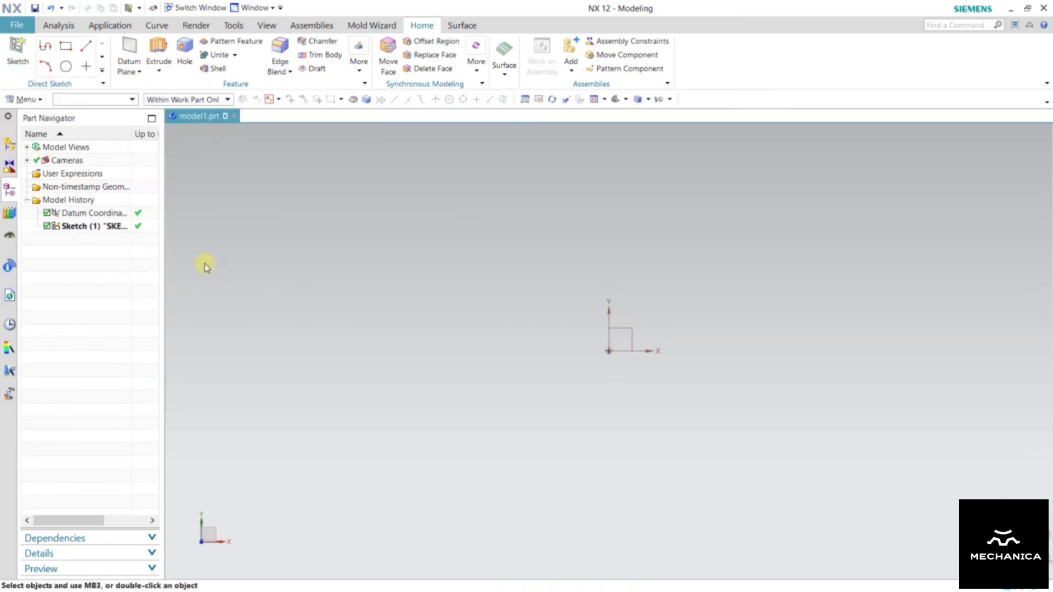
left_click(25, 99)
mouse_move(52, 159)
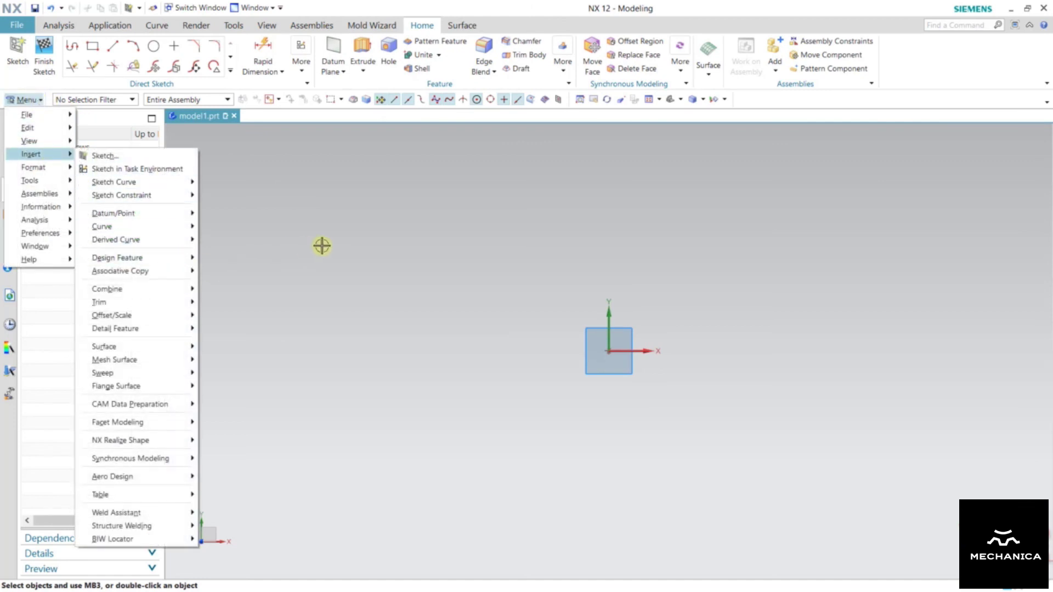
- Draw a three-point arc with a radius of about 220 mm, bulging upward from lower left of the origin to upper right
left_click(137, 50)
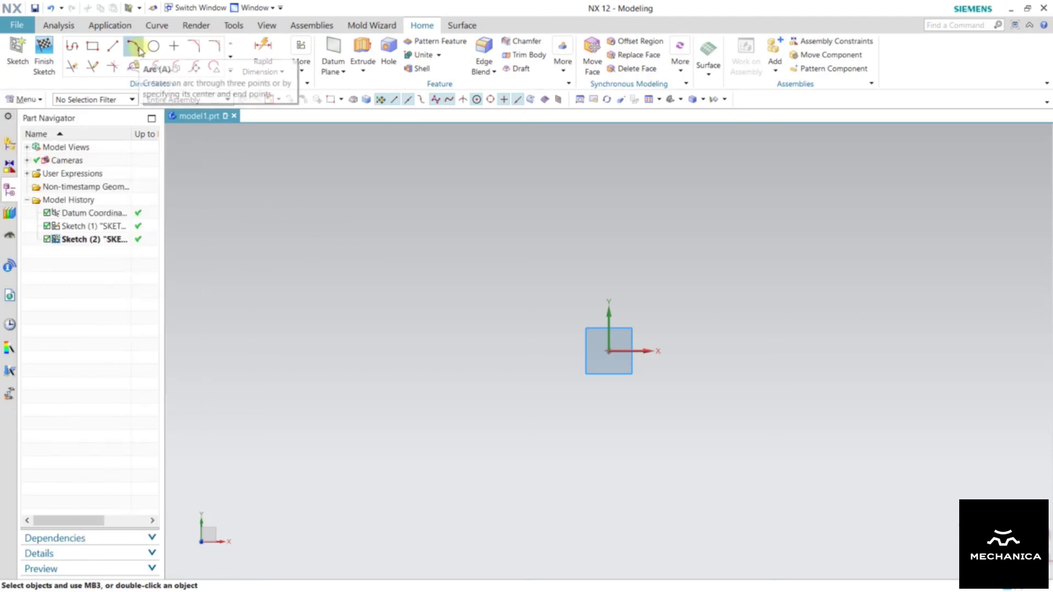
left_click(135, 48)
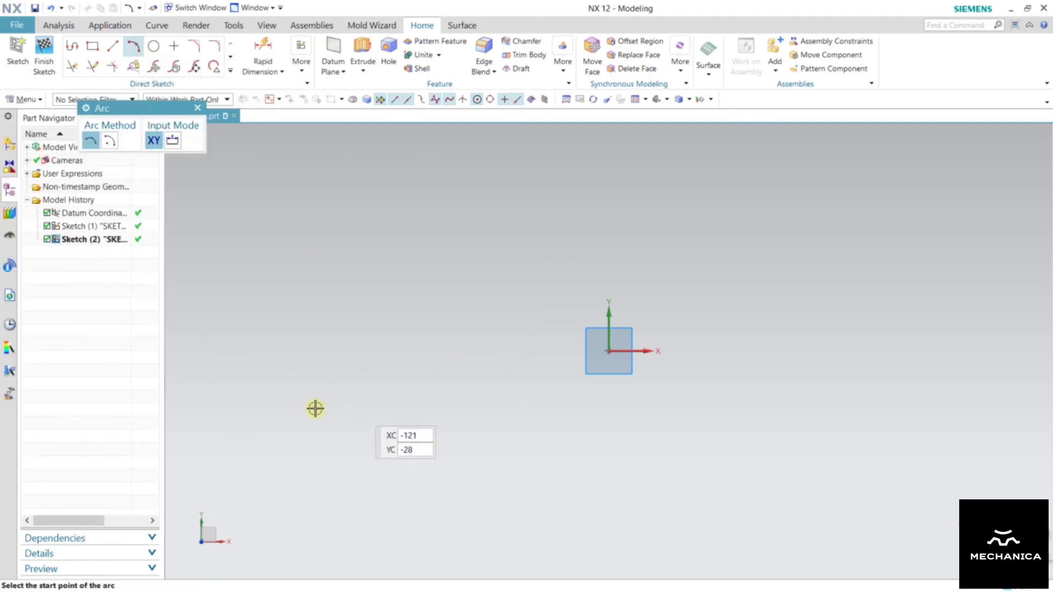
left_click(295, 389)
left_click(766, 227)
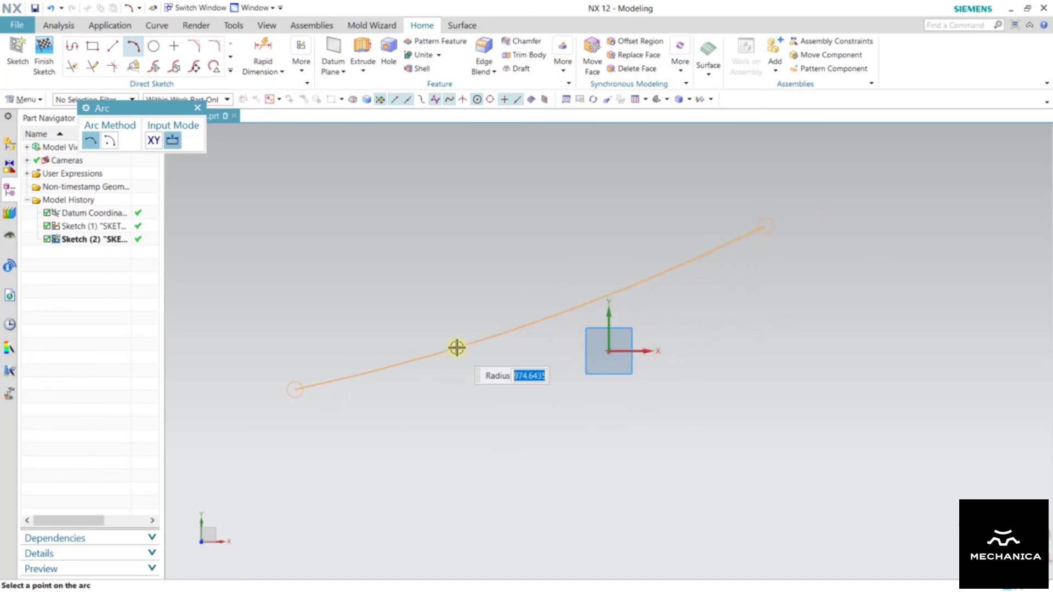
left_click(439, 266)
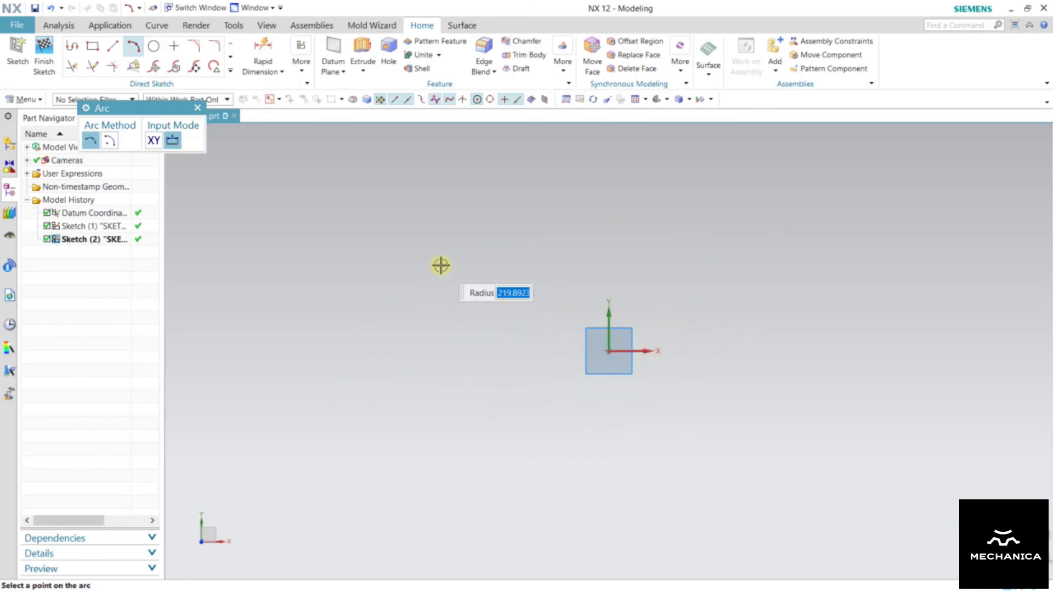
left_click(197, 108)
- Start a Text feature of type On Curve and place the "Siemens NX" text along the sketched arc
left_click(32, 100)
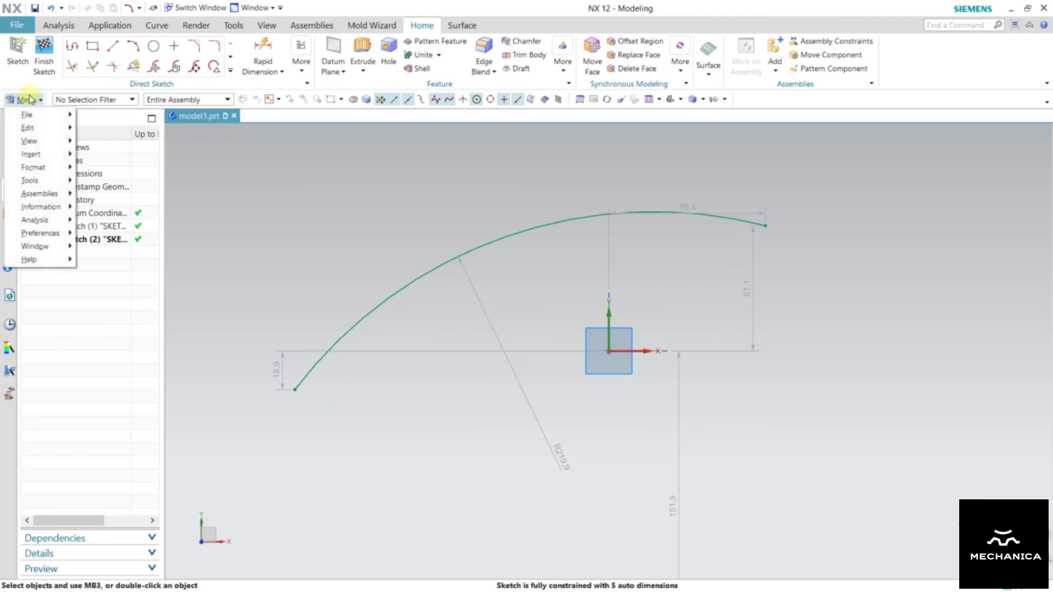
mouse_move(42, 156)
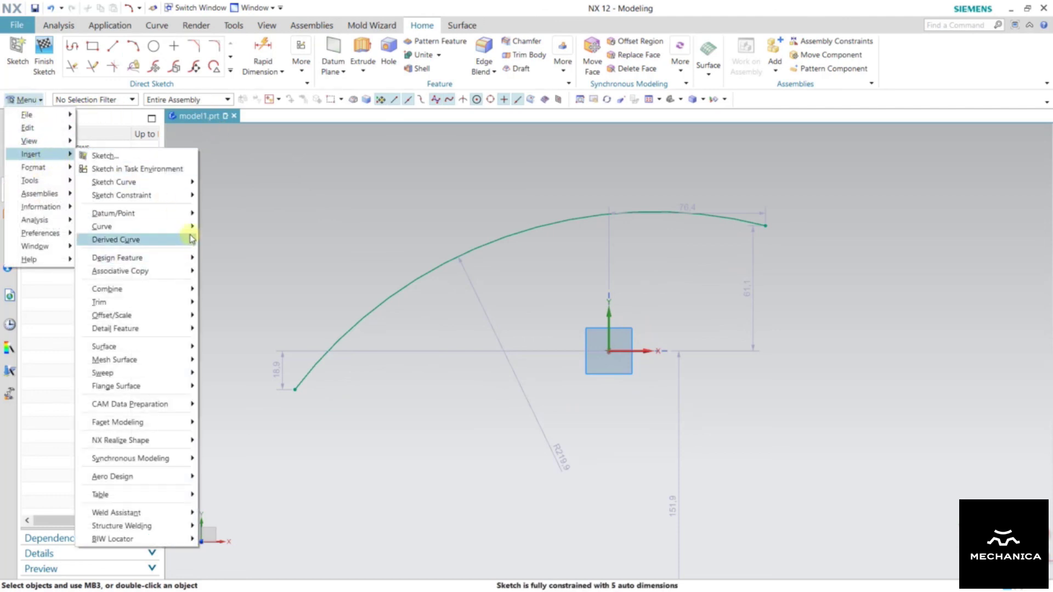
mouse_move(191, 226)
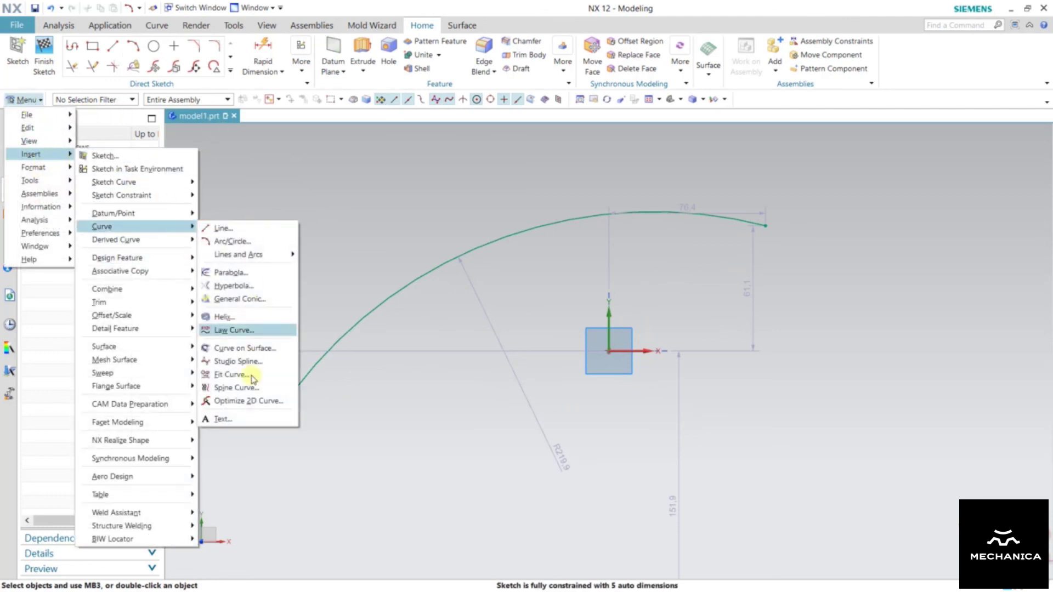
left_click(236, 419)
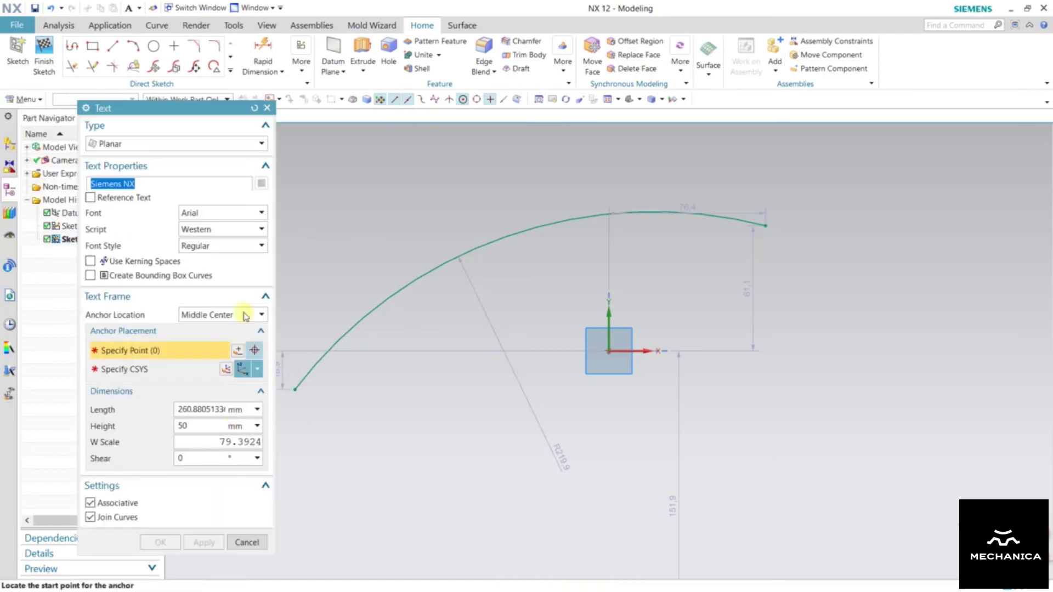
left_click(125, 144)
left_click(130, 172)
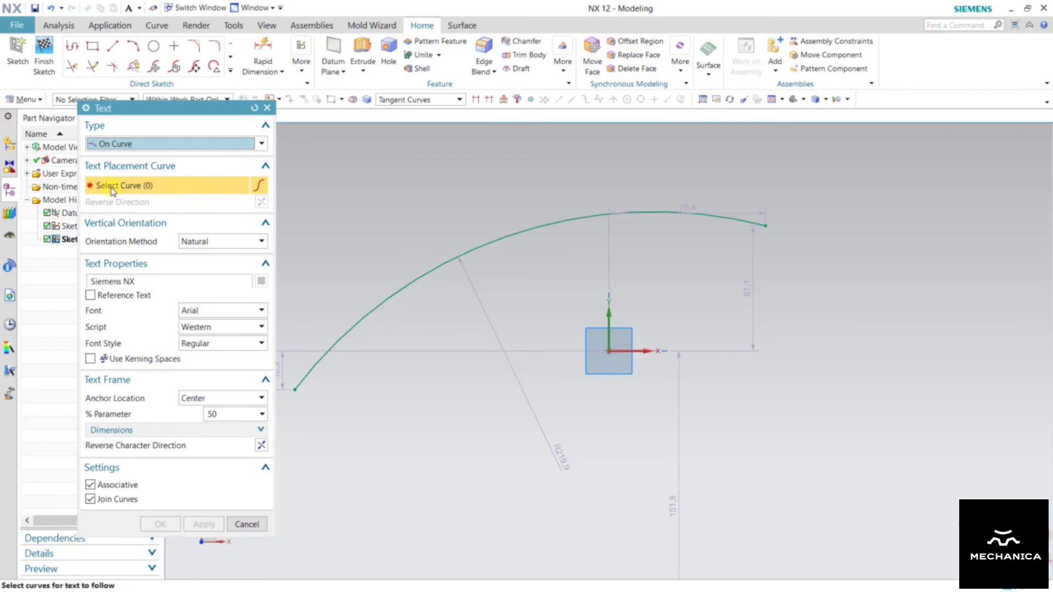
left_click(434, 267)
scroll(435, 268, "down", 2)
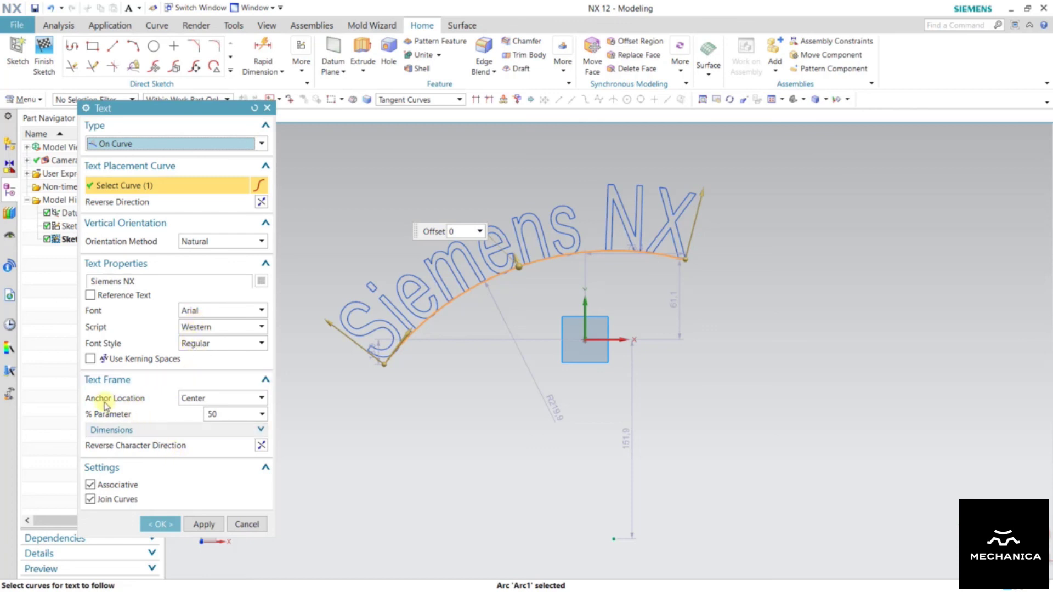
- Choose Center as the text's anchor location and try a % Parameter of 40
left_click(209, 399)
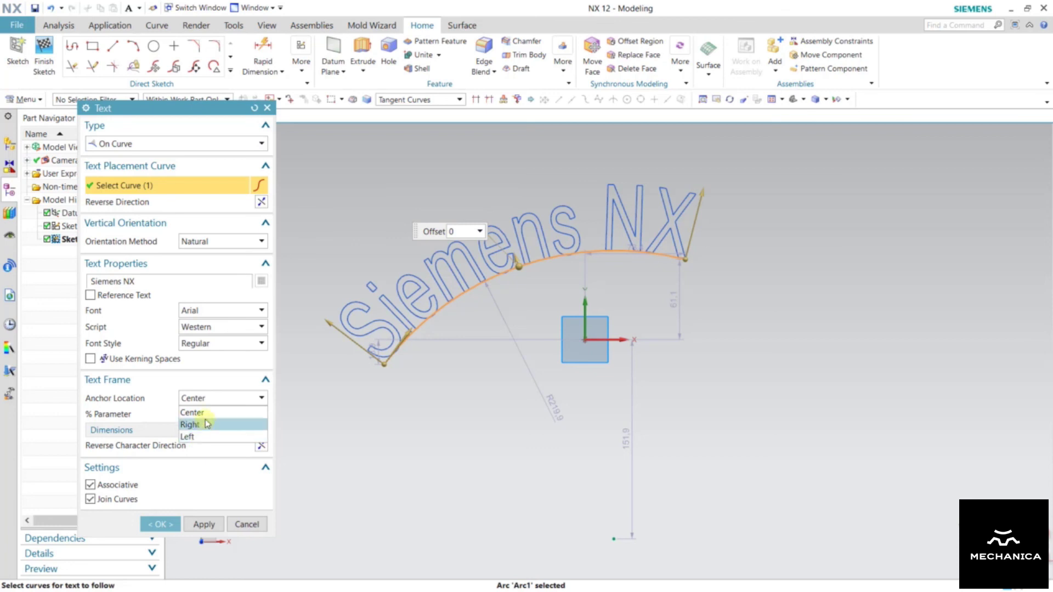
left_click(207, 413)
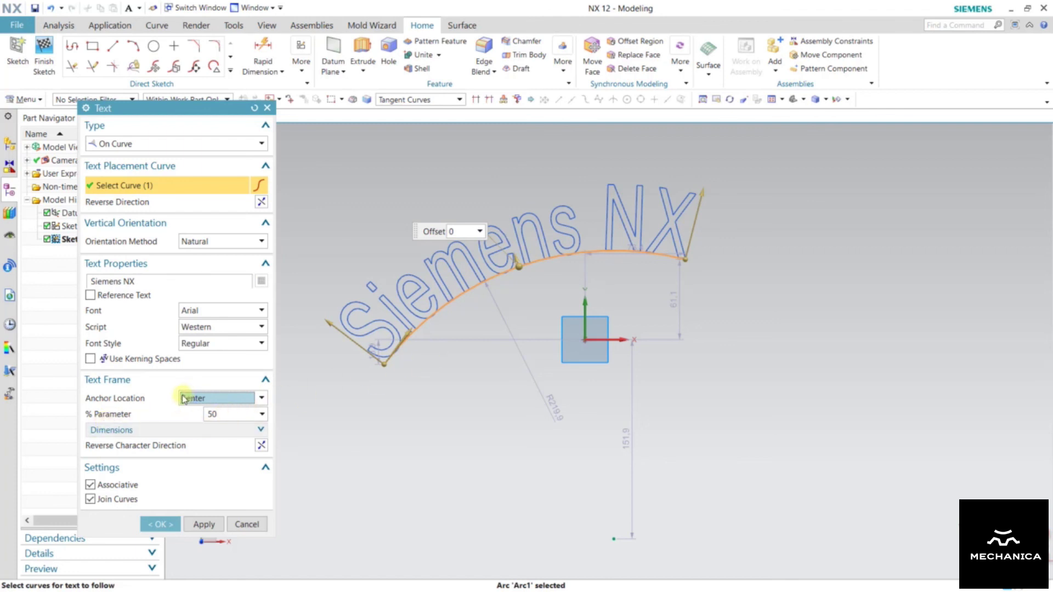
left_click(226, 413)
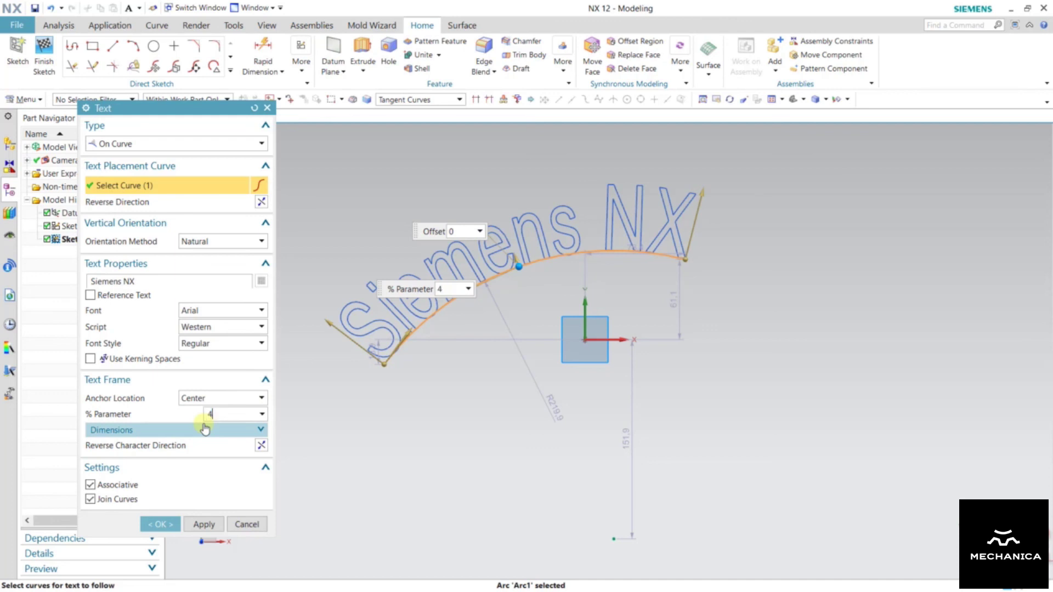
type("40")
scroll(523, 285, "up", 3)
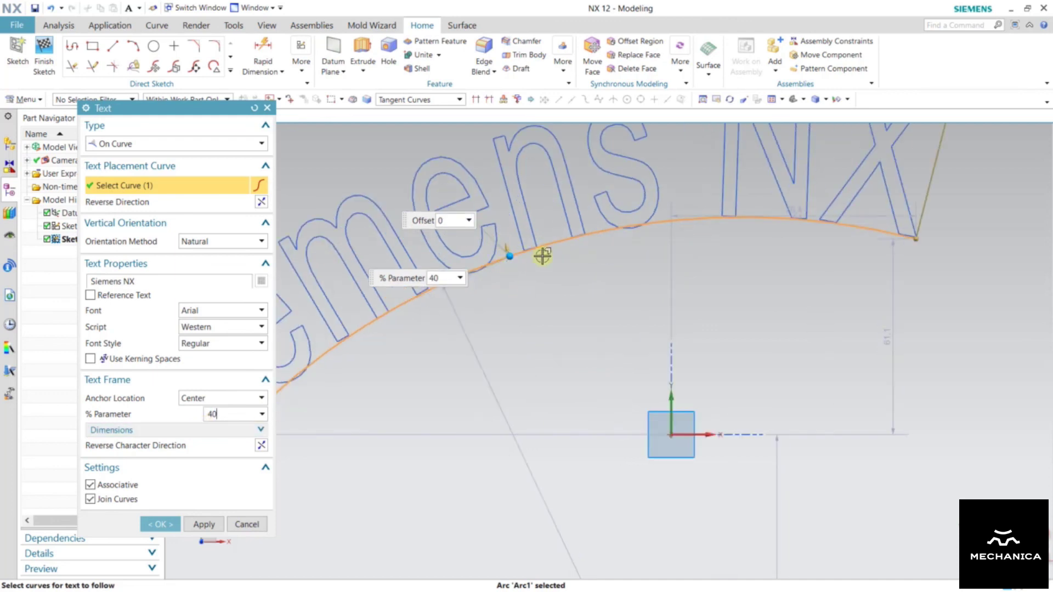
scroll(574, 280, "down", 3)
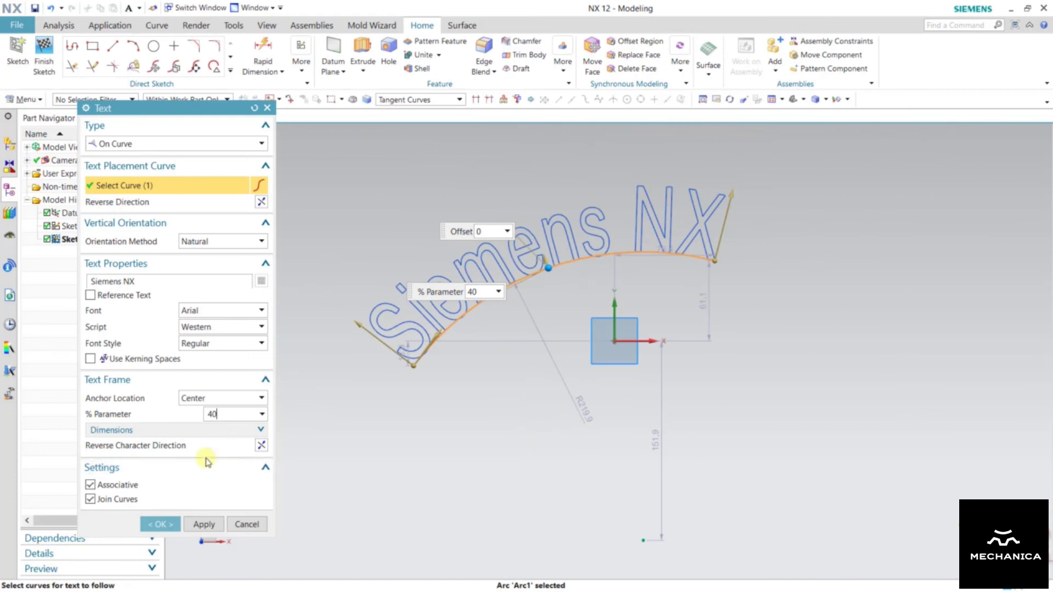
- Reverse the character direction of the text on the arc and flip it back again
left_click(261, 447)
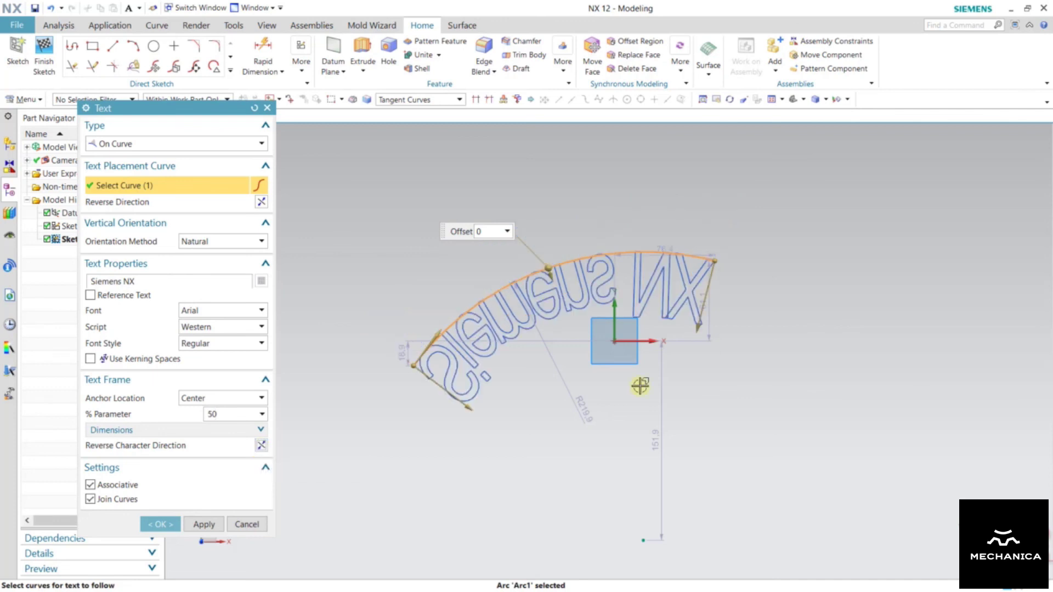
left_click(261, 446)
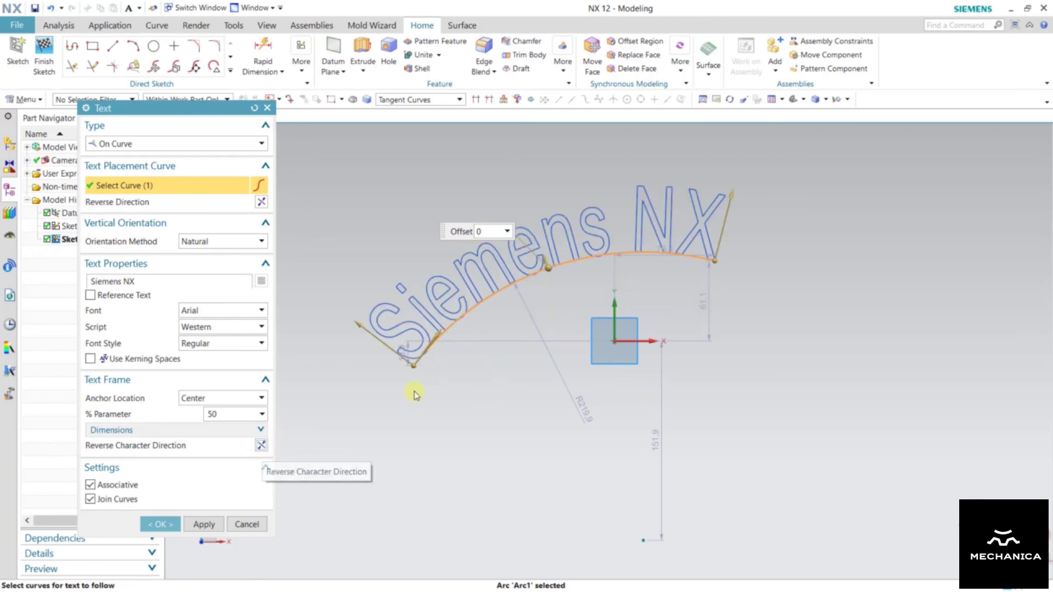
- Try a text offset of 10 from the arc, reset the offset to 0 and create the text feature
scroll(488, 182, "down", 3)
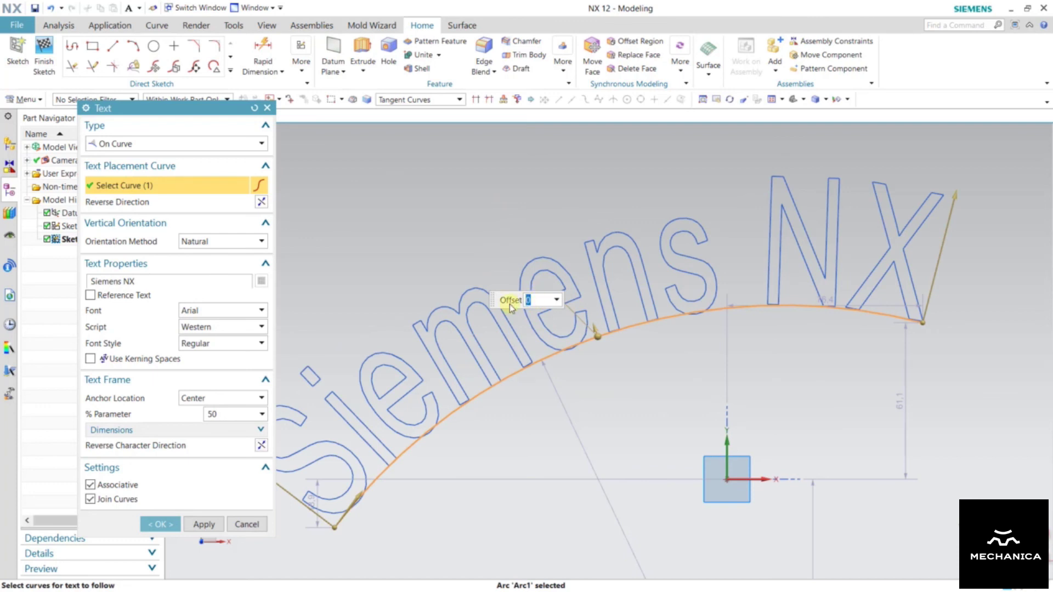
key("Return")
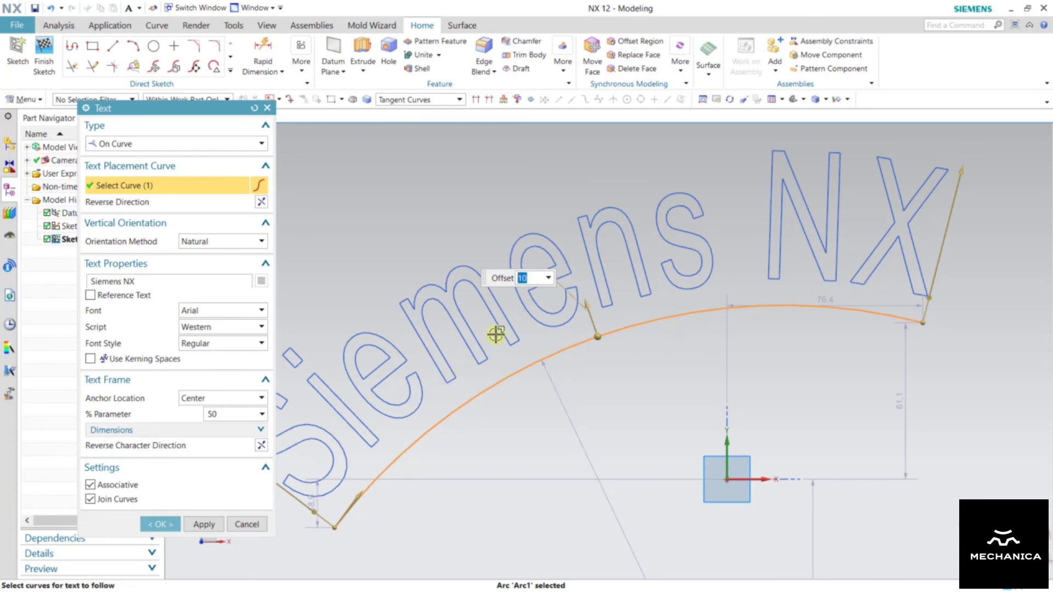
type("0")
key("Return")
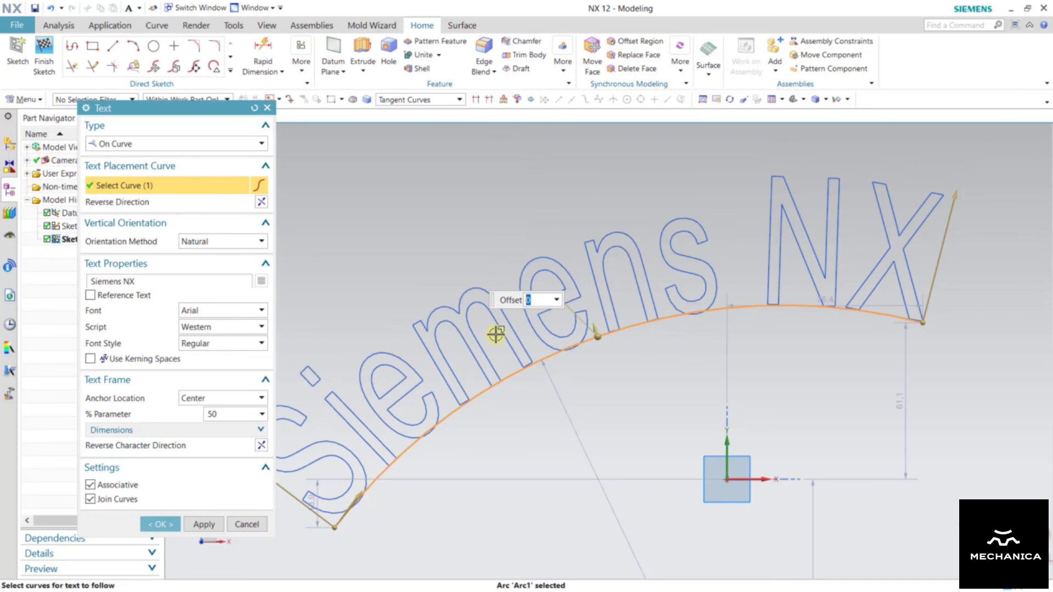
left_click(161, 524)
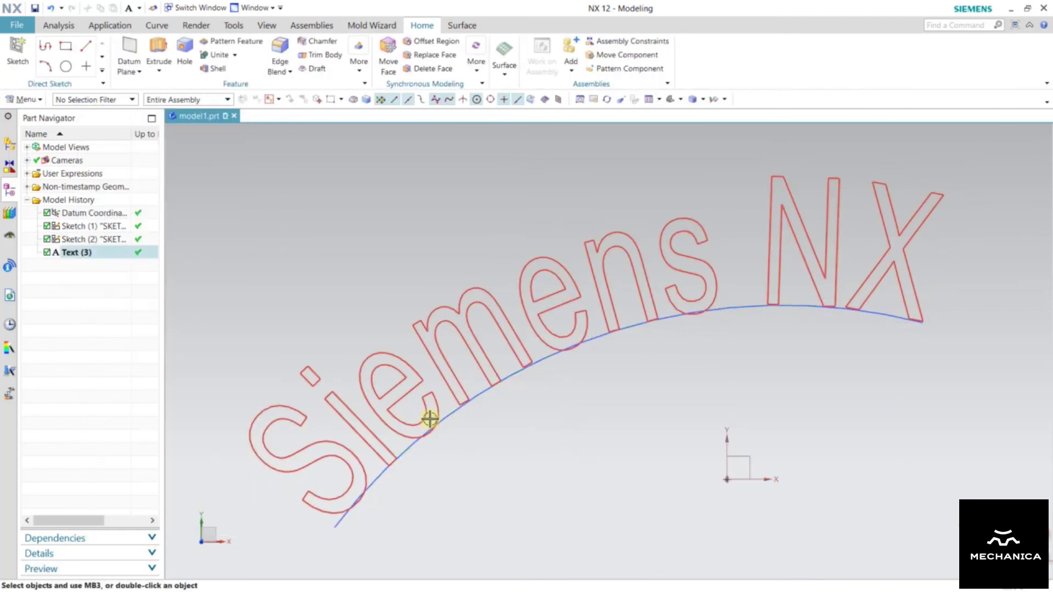